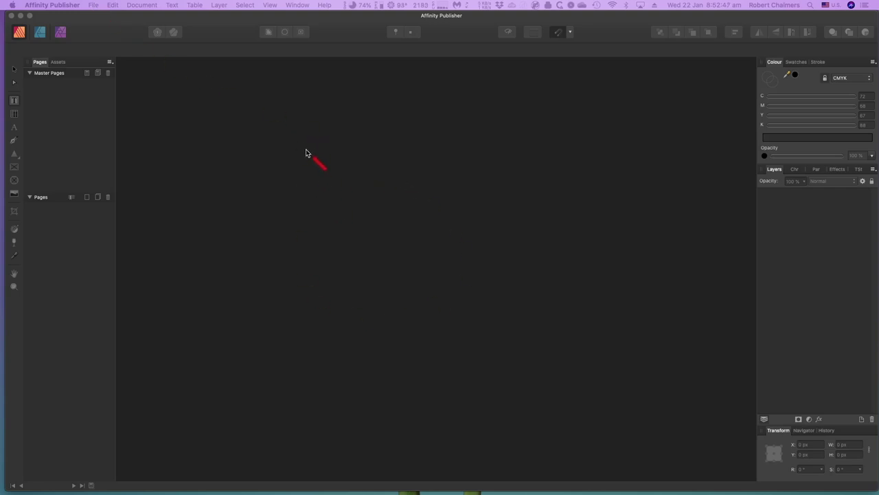
- Start a new document of type Print with the A4 page preset
click(93, 5)
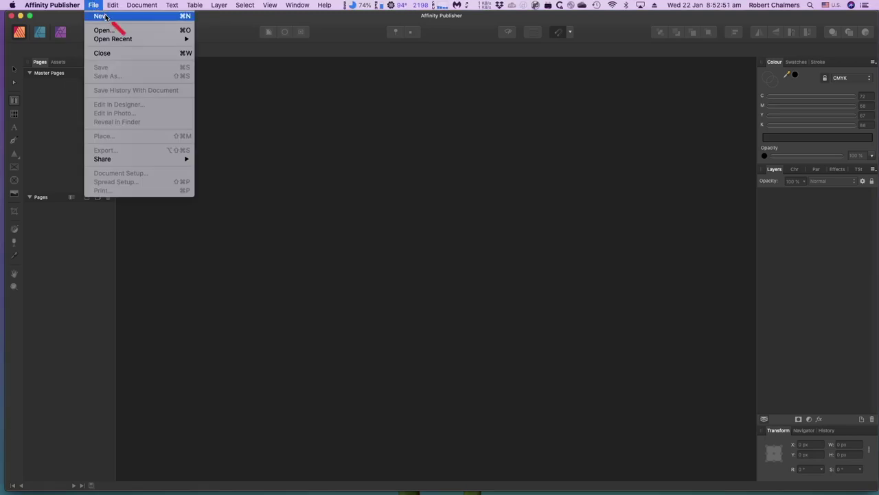
click(101, 15)
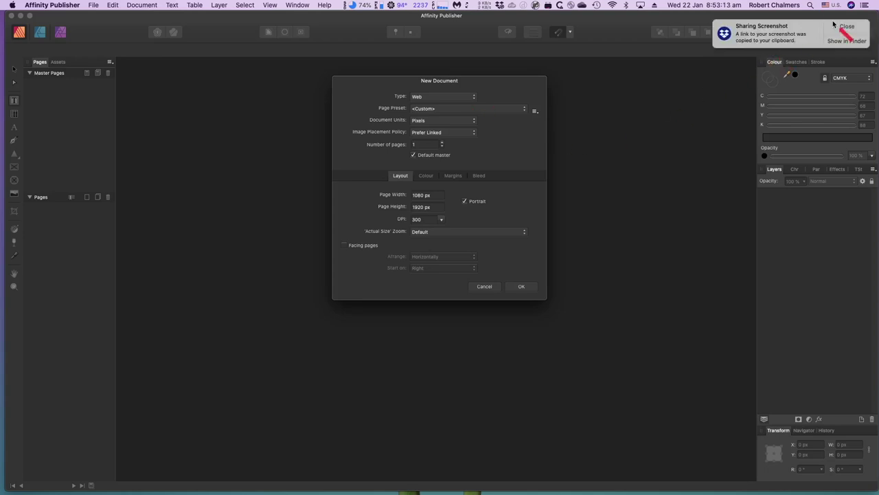
click(839, 26)
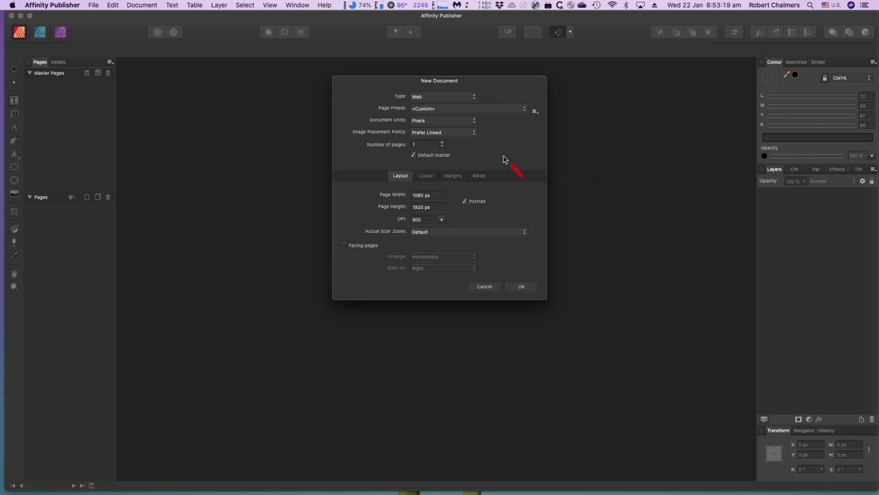
click(474, 100)
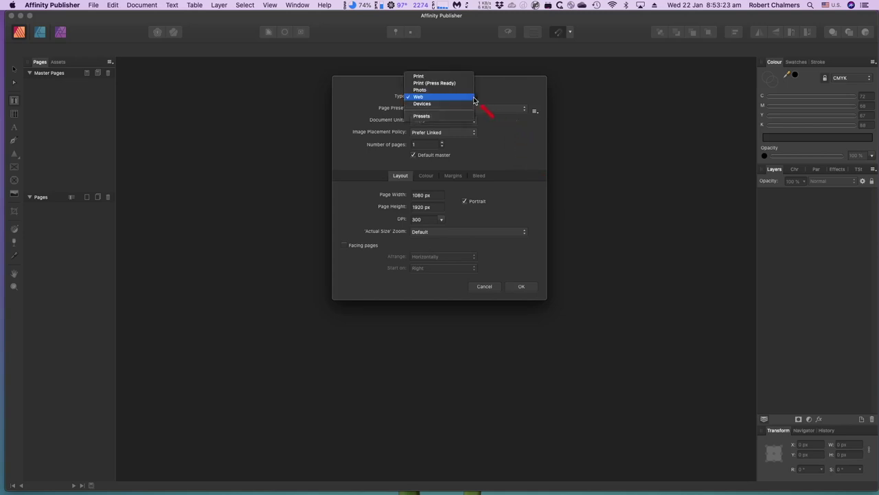
click(462, 76)
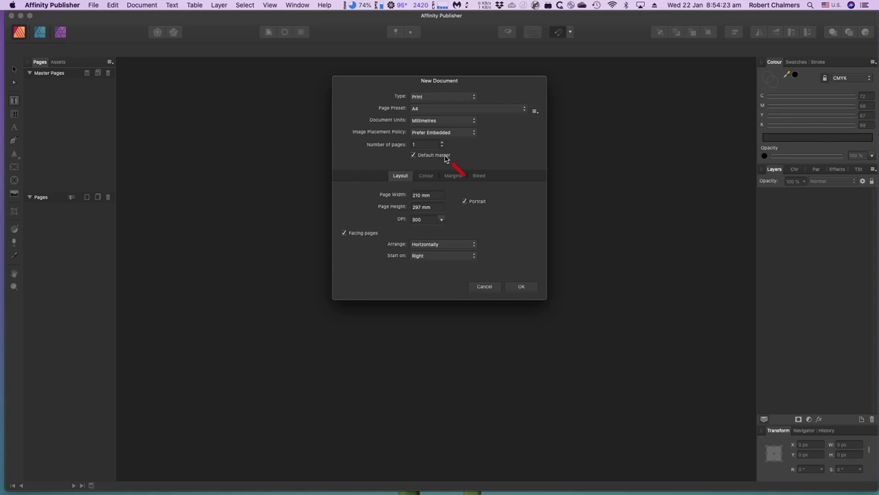
click(425, 113)
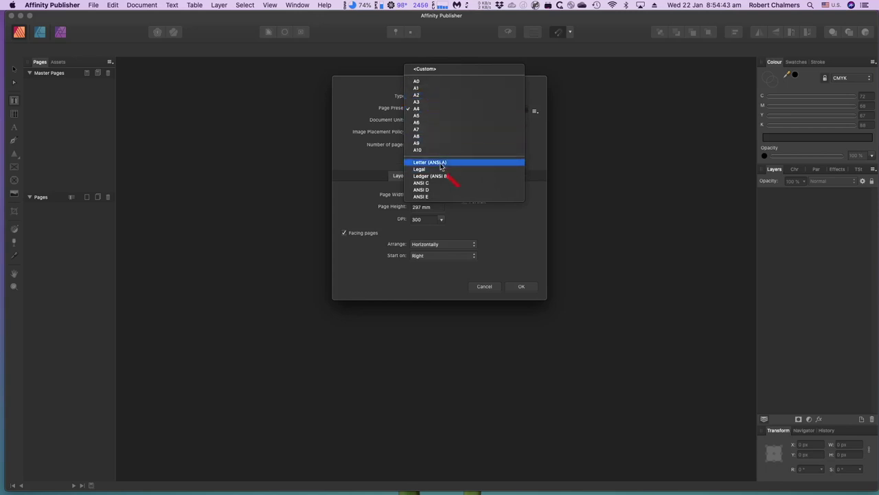
click(438, 113)
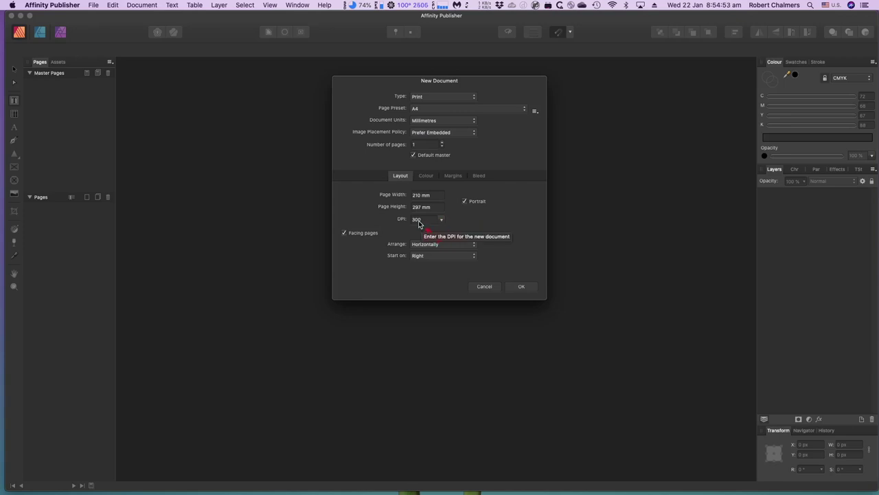
- Review the new document's colour, margin, bleed and layout settings, and create the document with them
click(426, 178)
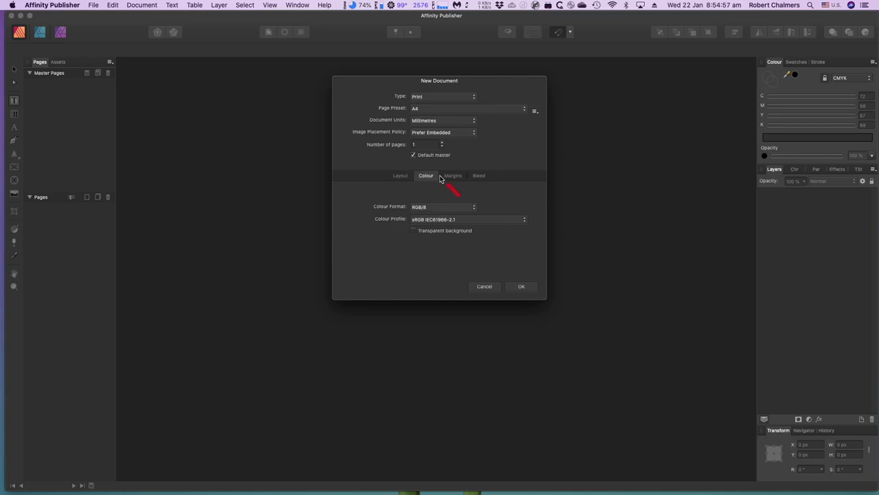
click(453, 178)
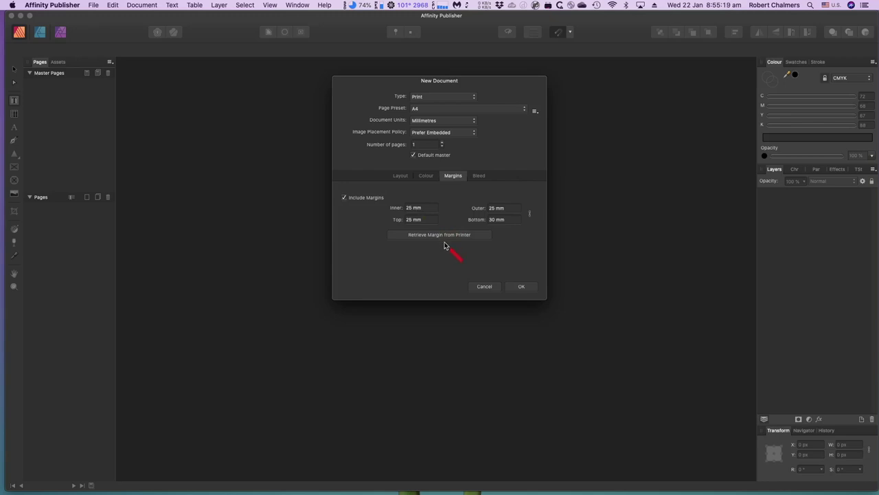
click(479, 178)
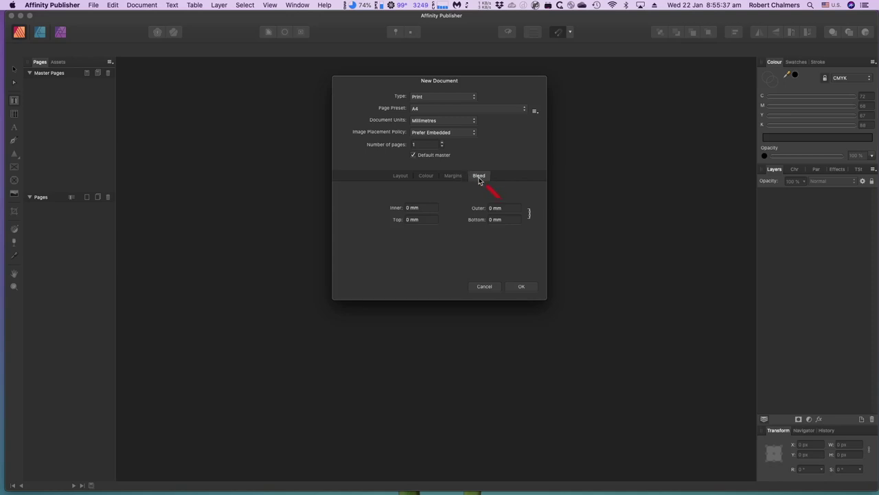
click(401, 177)
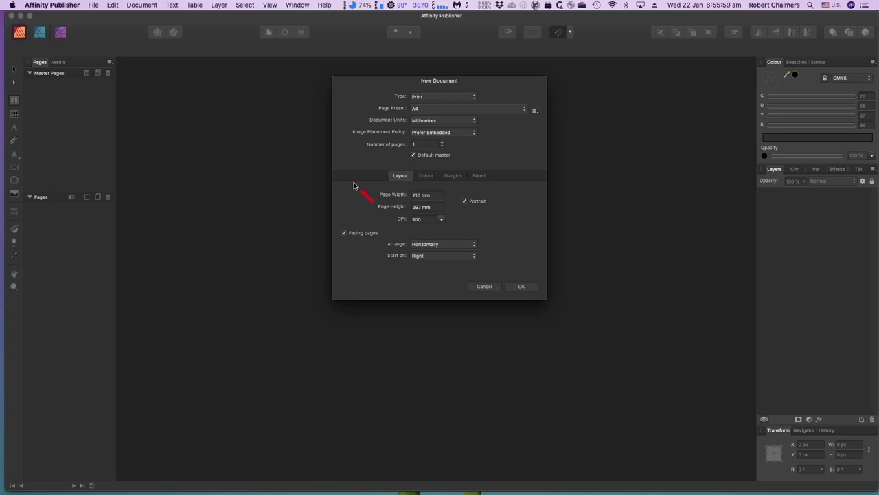
click(521, 287)
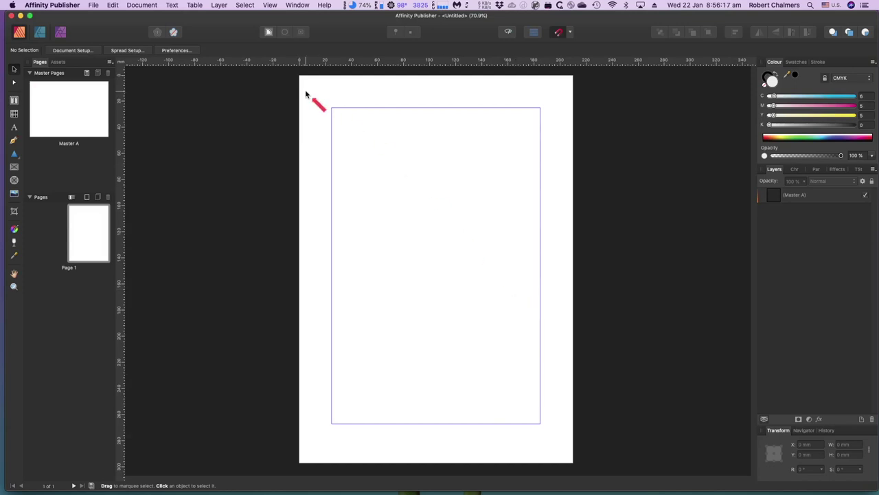
click(271, 5)
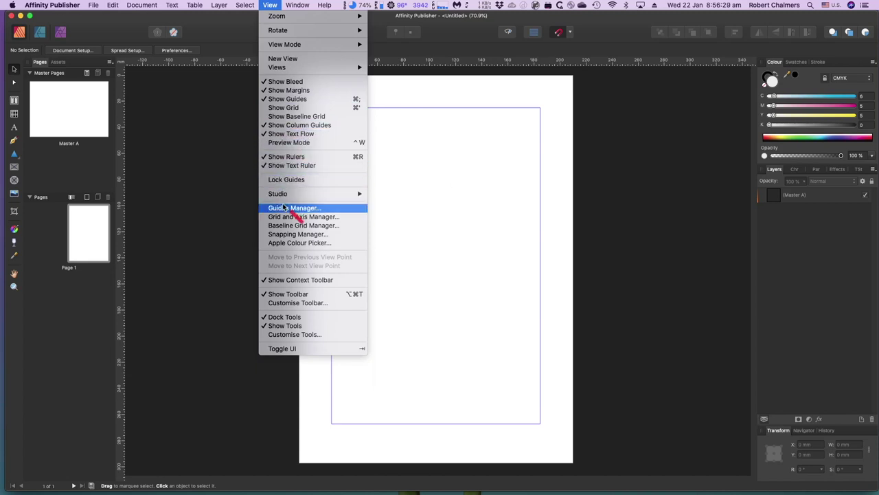
mouse_move(288, 198)
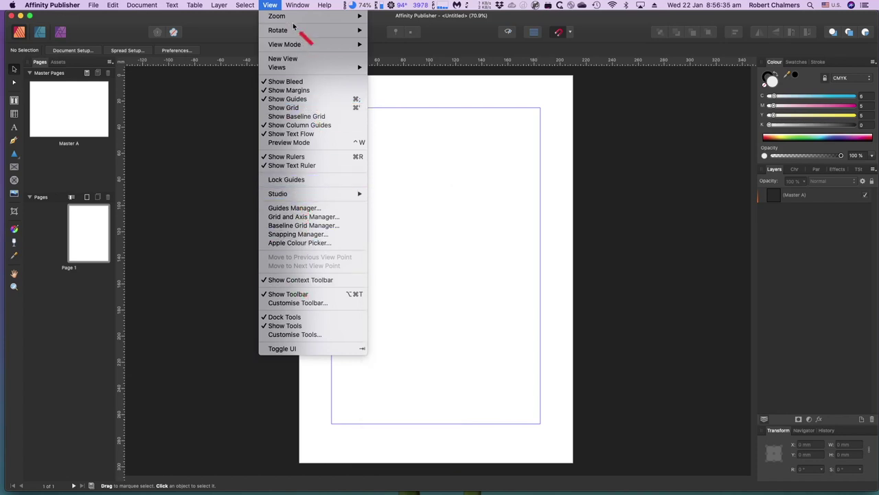
click(270, 6)
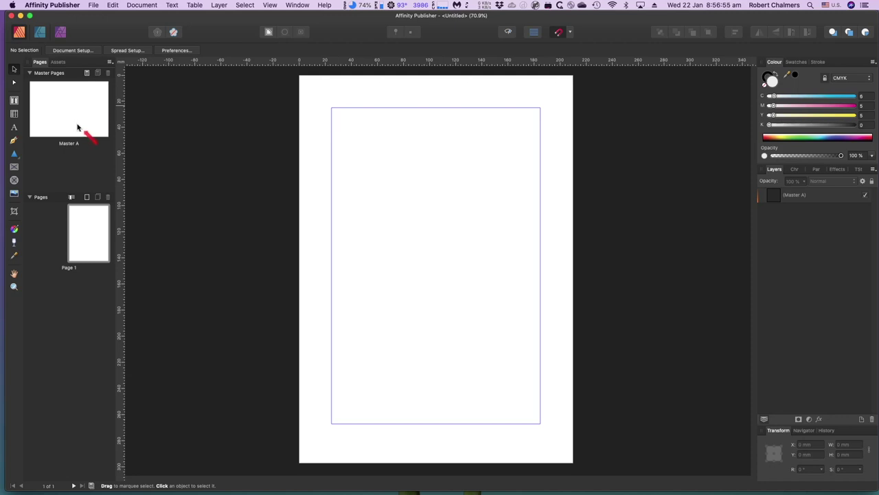
- Compare Page 1 with its master and open the two-page Master A spread for editing
drag(65, 103, 92, 249)
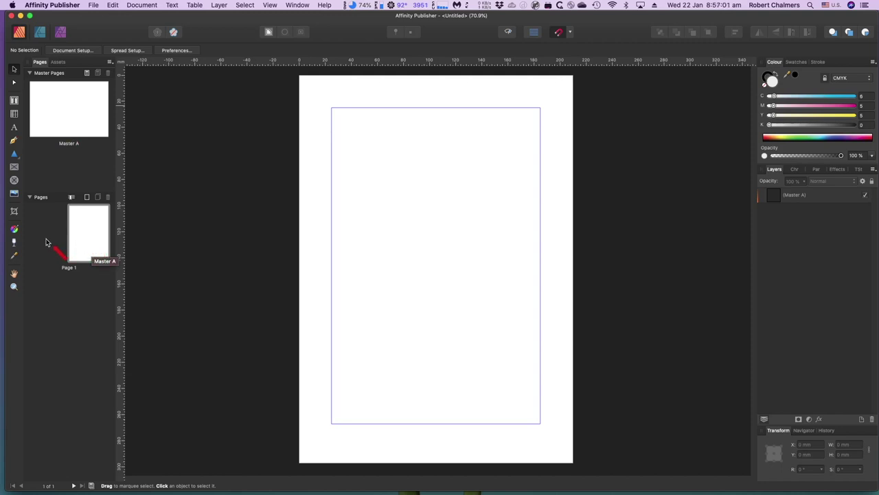
click(85, 236)
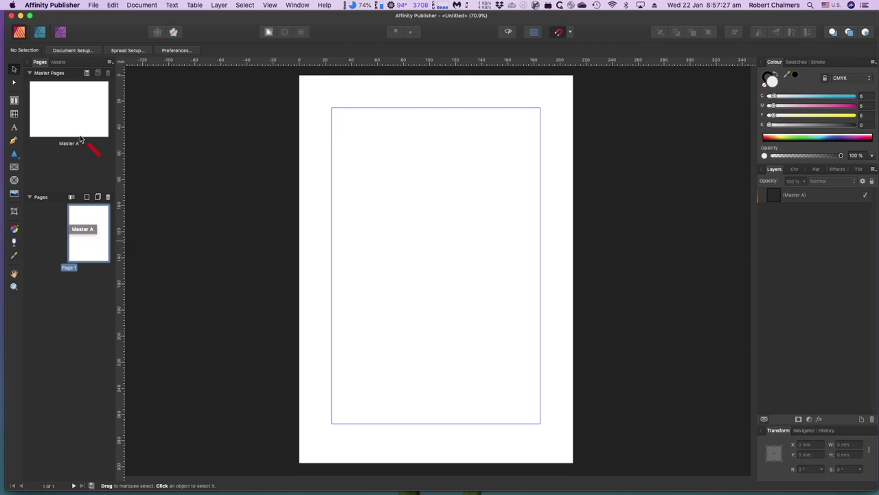
double_click(69, 114)
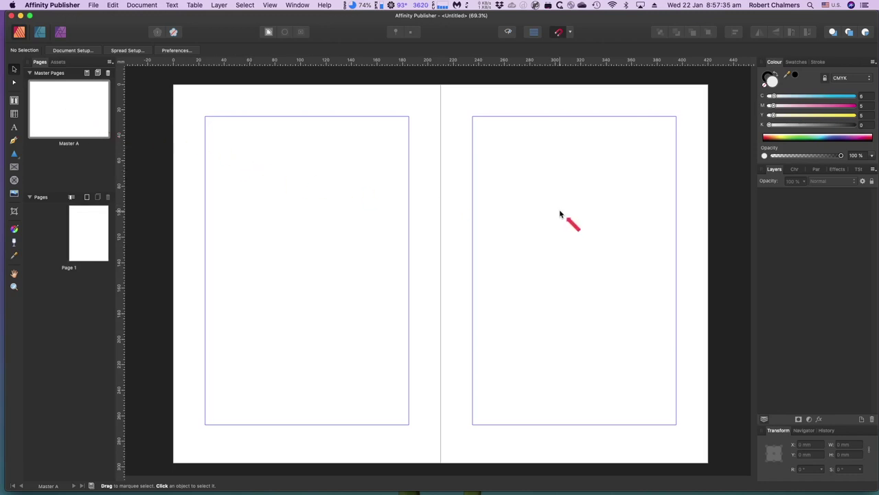
double_click(88, 224)
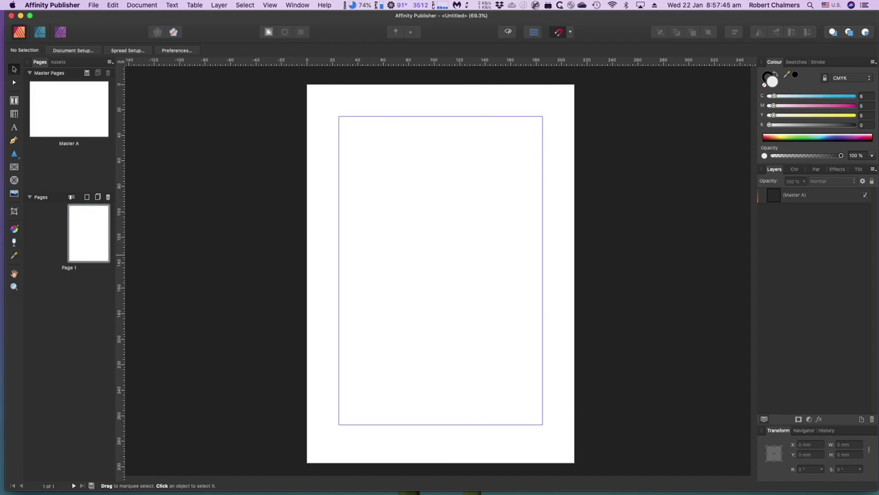
double_click(72, 109)
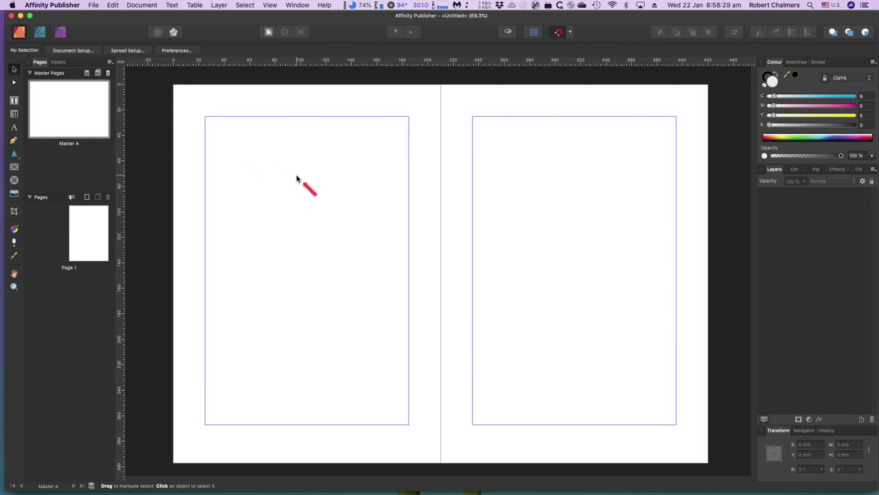
click(79, 108)
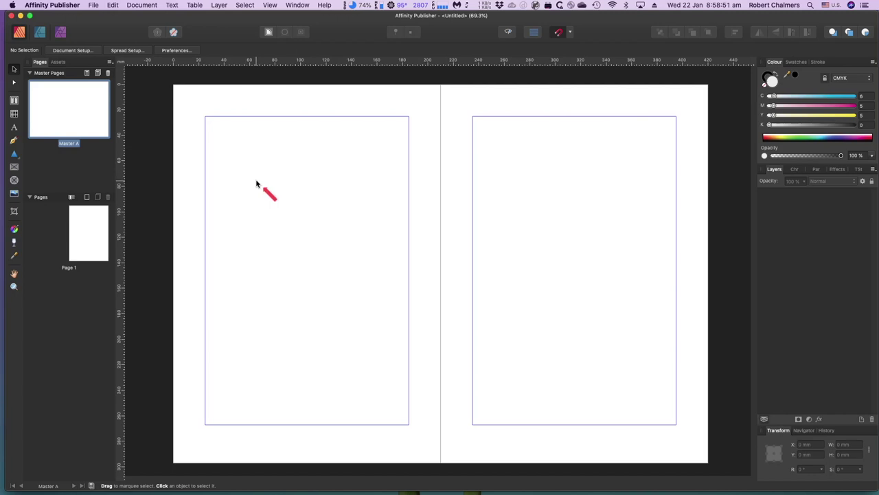
- Draw two text frames about 8.8 mm square on the Master A spread, one near each lower outer margin corner
click(14, 101)
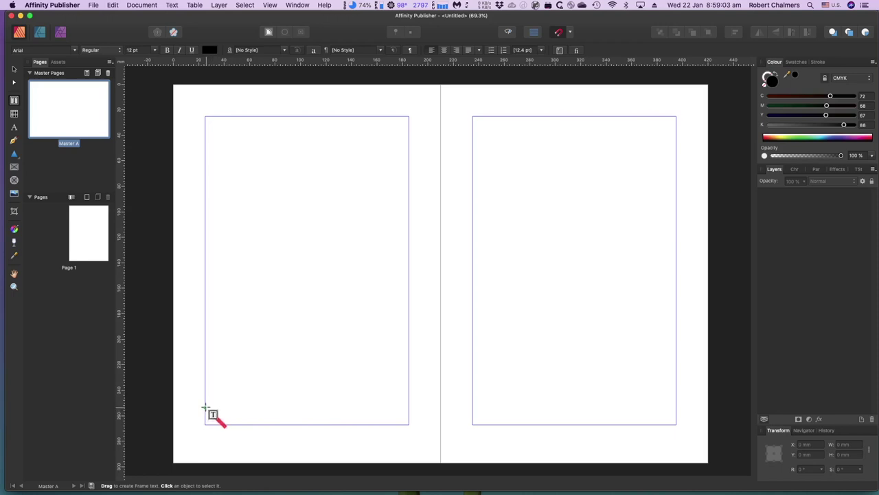
drag(205, 407, 216, 418)
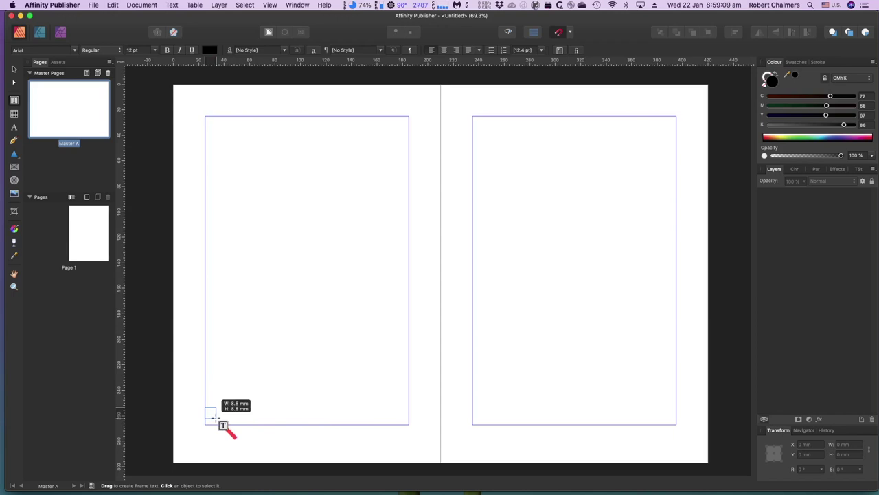
drag(215, 416, 216, 417)
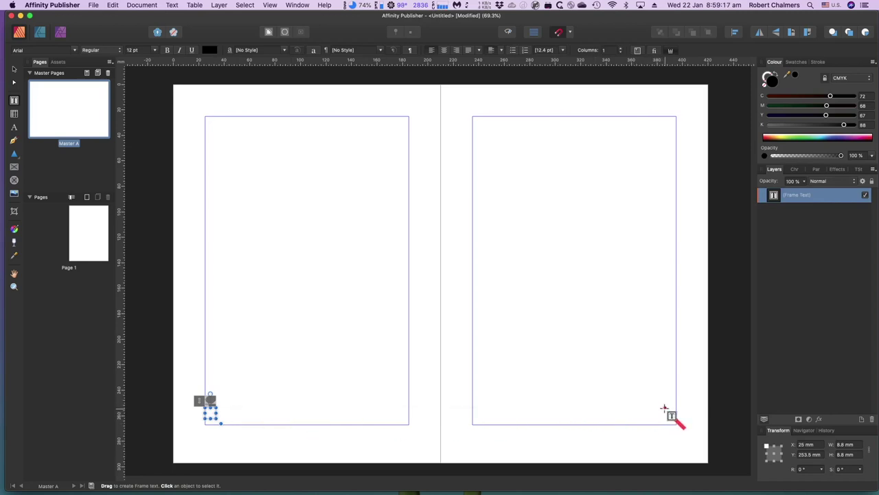
drag(663, 408, 681, 426)
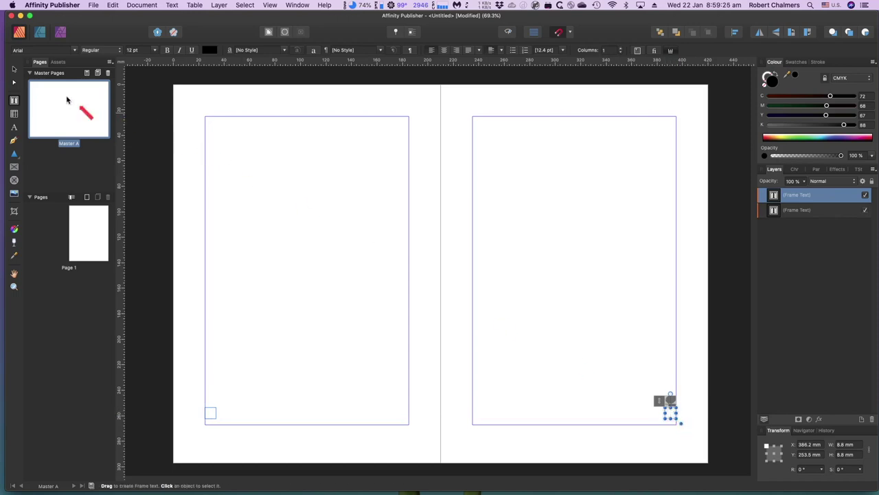
- Try shifting the right page's text frame slightly inward and return it to the outer margin edge
click(13, 69)
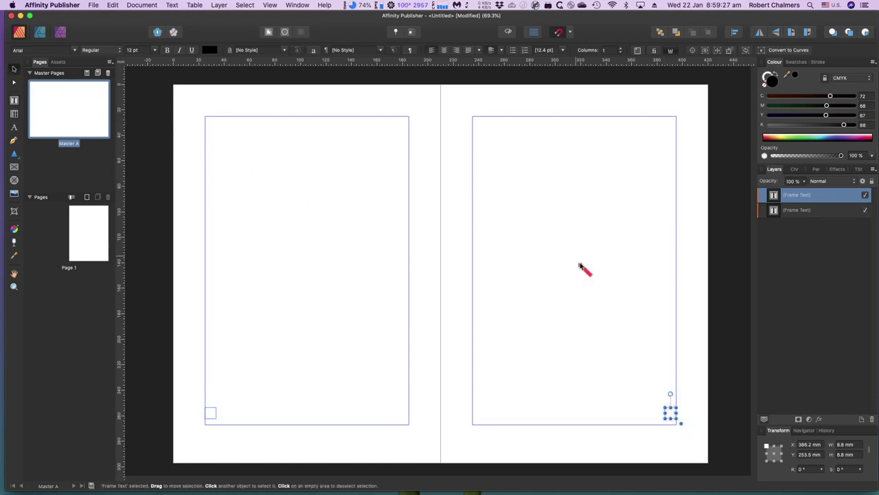
drag(671, 413, 665, 413)
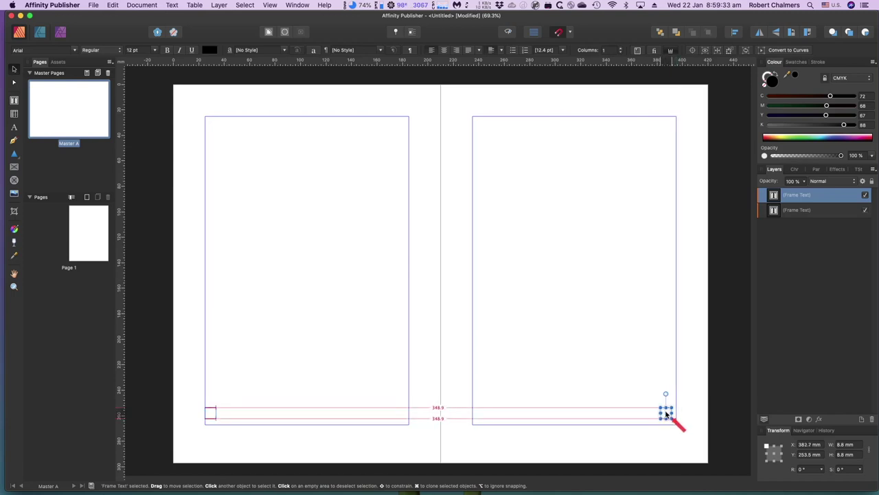
drag(666, 413, 666, 413)
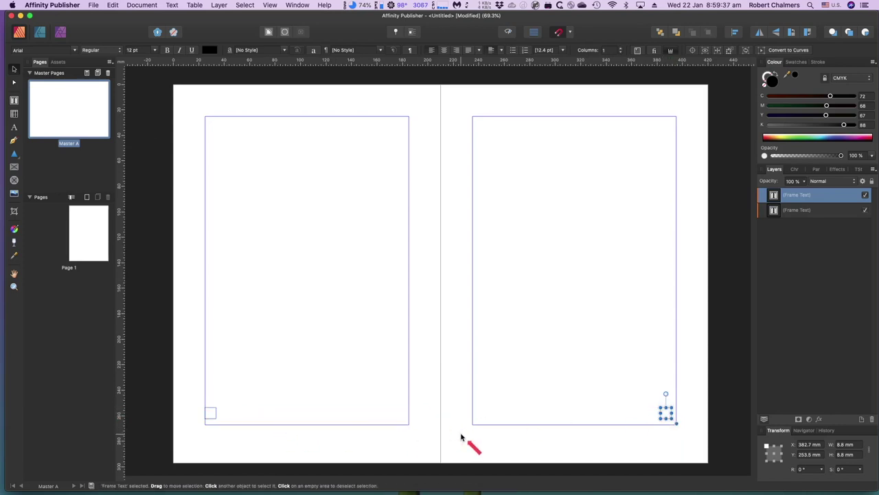
drag(667, 413, 672, 414)
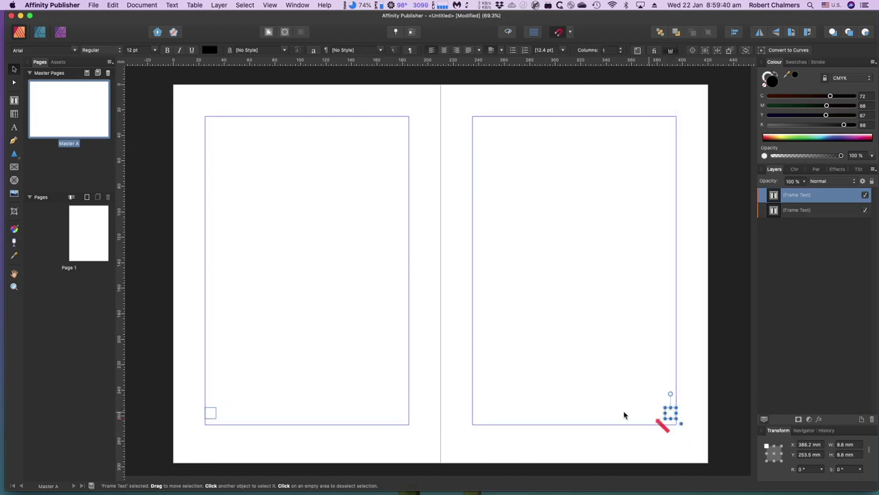
- Insert a Page Number field into the text frame on the left page of the Master A spread
click(207, 417)
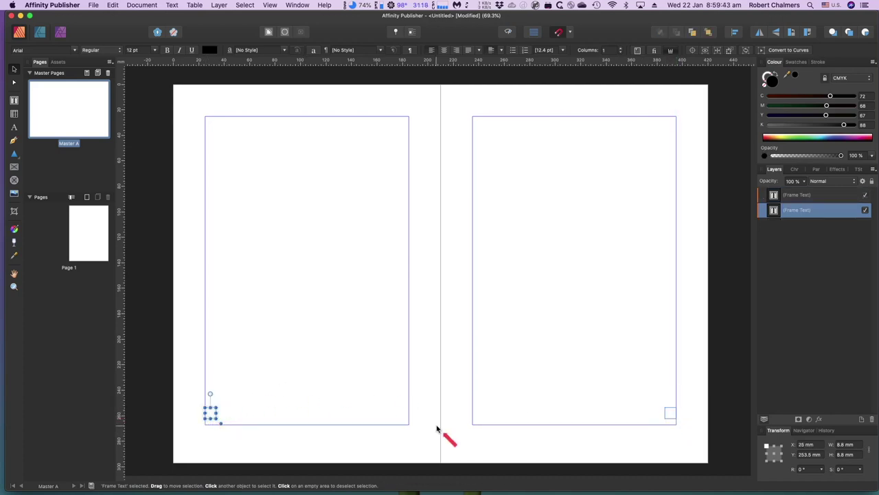
click(14, 101)
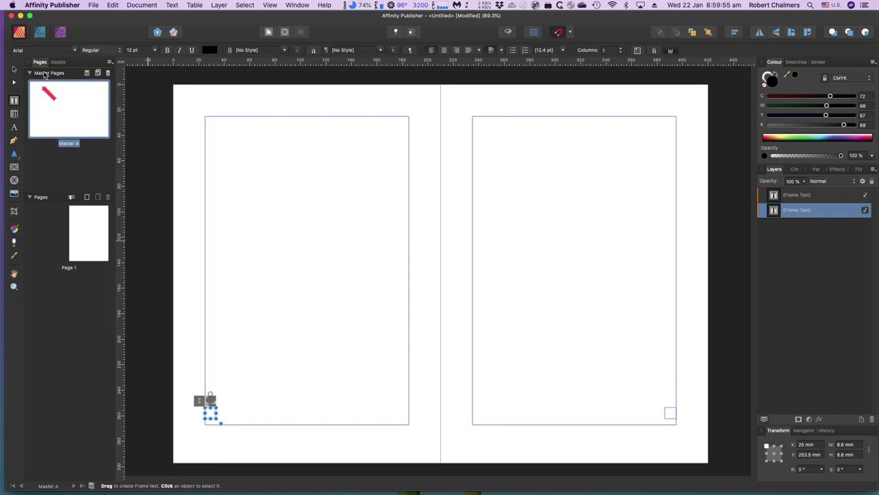
click(174, 5)
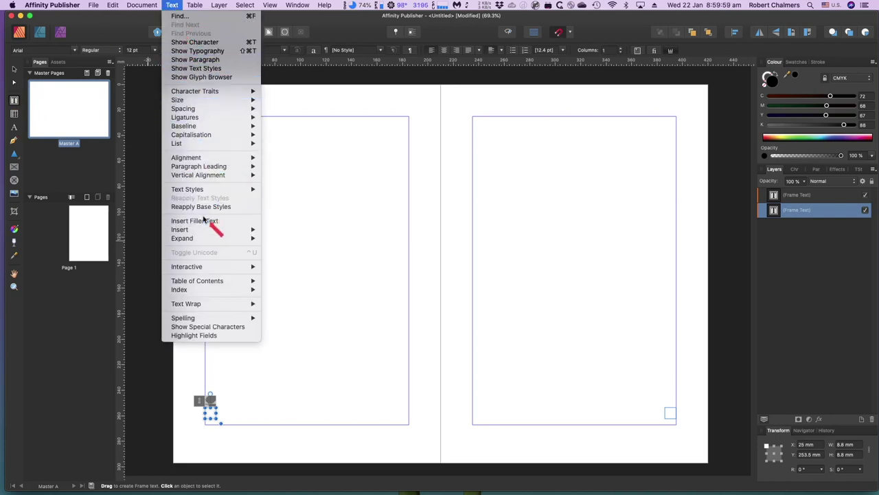
mouse_move(218, 230)
mouse_move(291, 232)
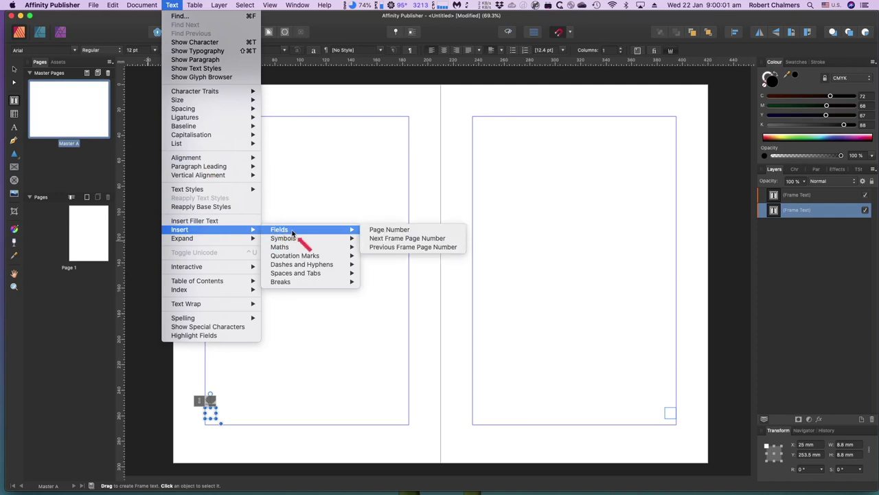
click(378, 232)
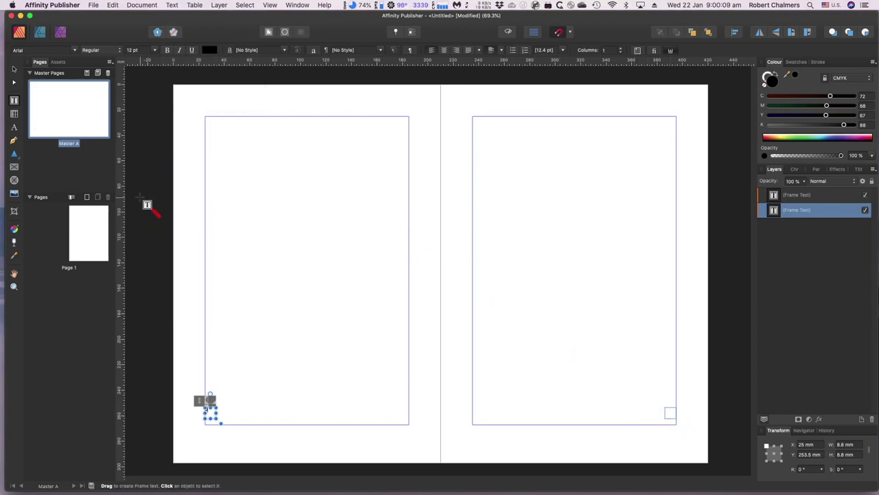
- Insert a Page Number field into the text frame on the right page of the Master A spread and deselect the frame
click(670, 412)
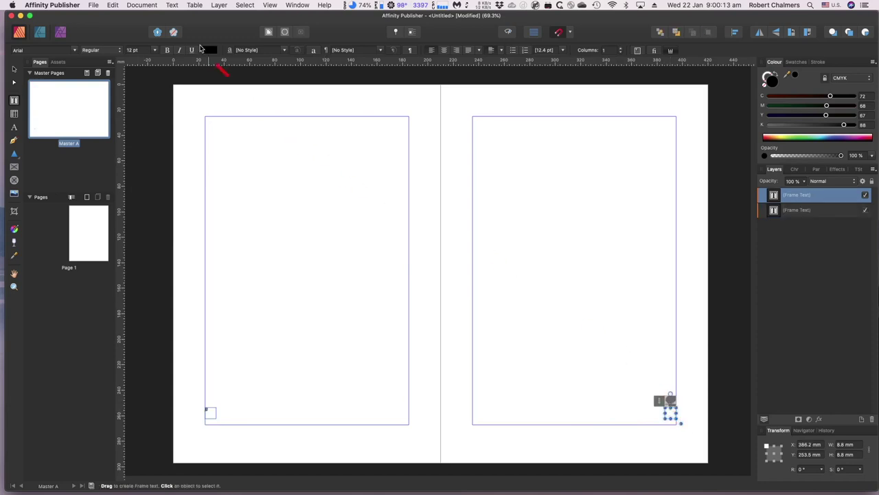
click(173, 5)
mouse_move(186, 91)
mouse_move(210, 158)
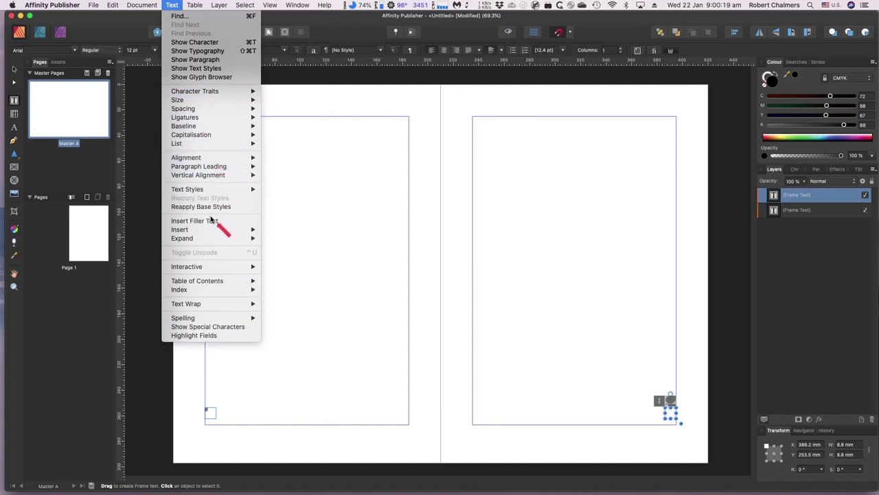
mouse_move(281, 230)
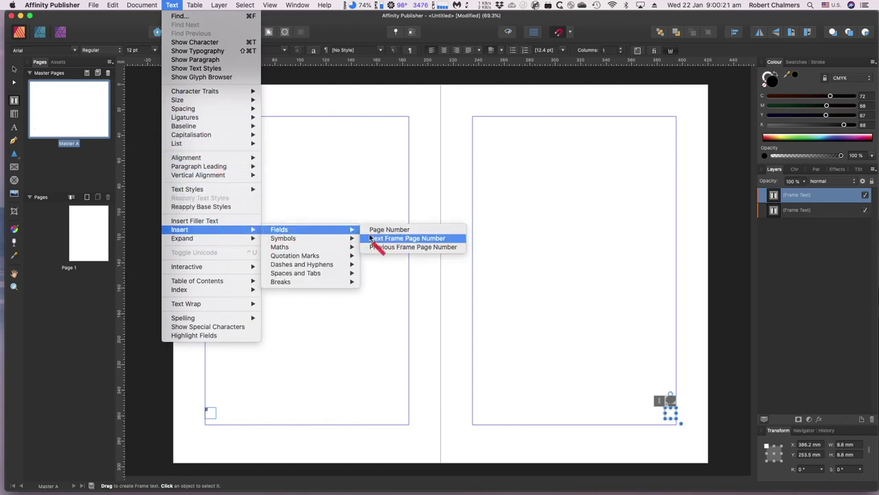
click(381, 230)
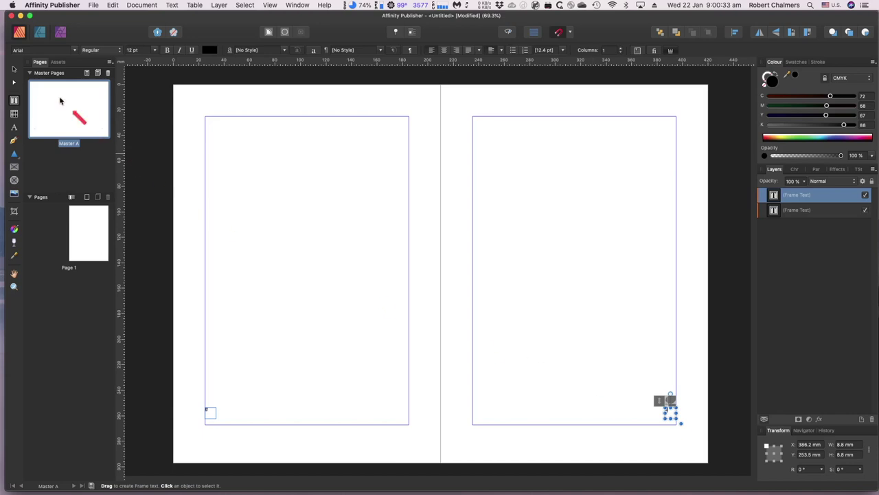
click(14, 68)
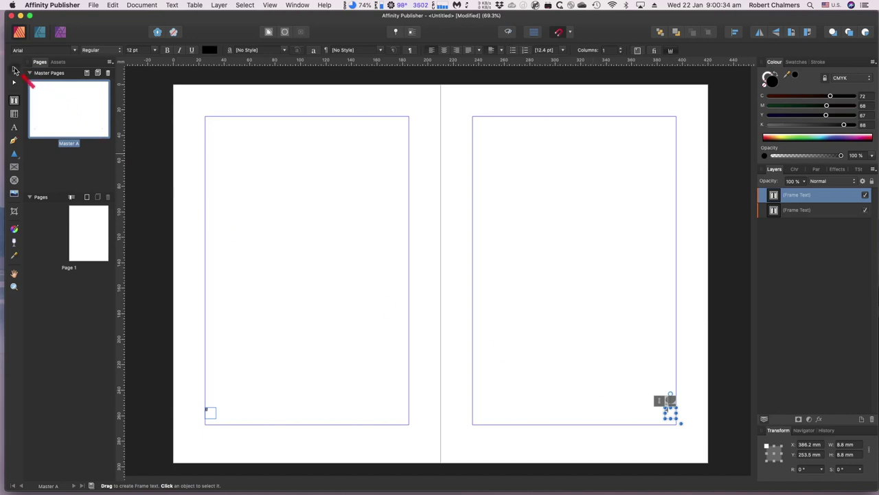
click(615, 413)
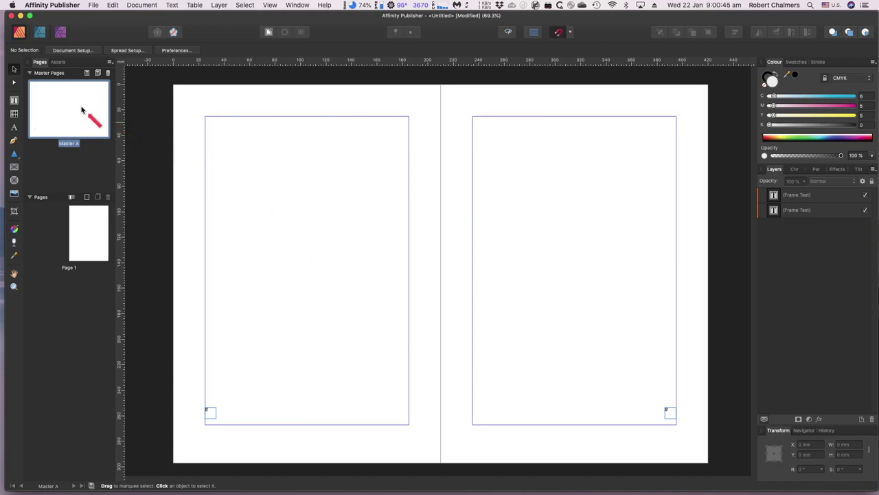
- Switch between Page 1 and the Master A spread to examine how the page number field appears on each, ending on Page 1
drag(75, 108, 94, 240)
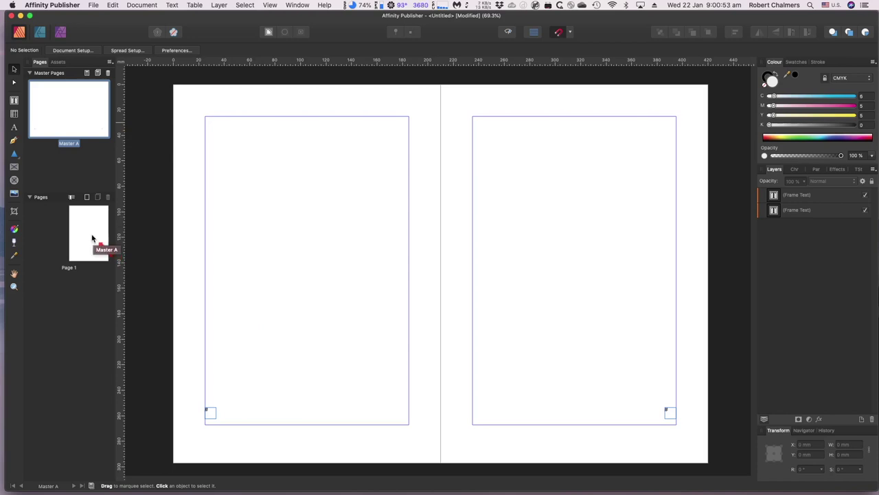
drag(92, 237, 92, 239)
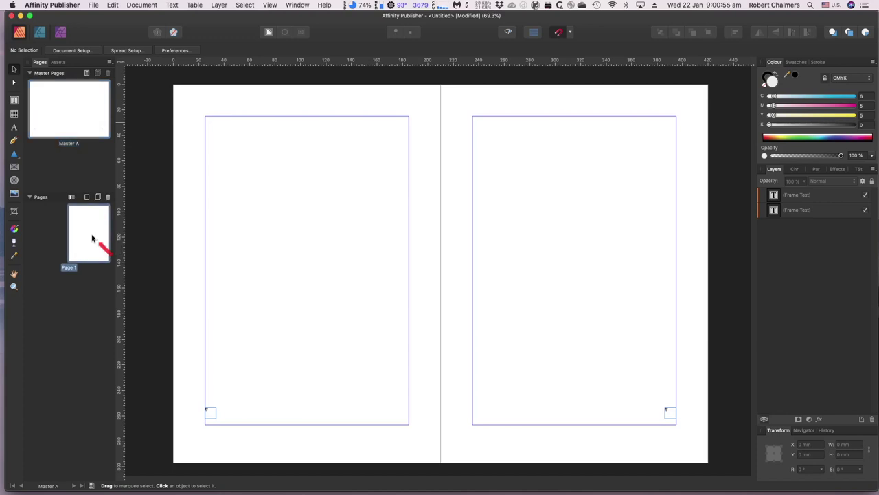
double_click(92, 238)
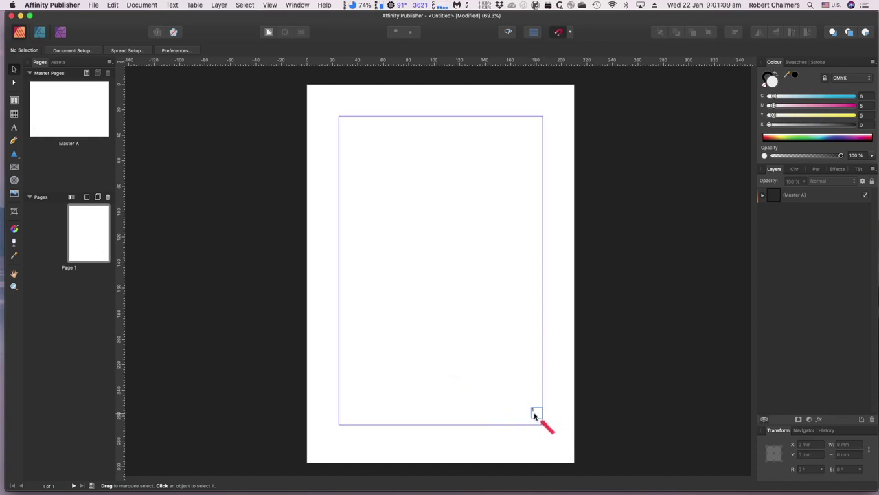
click(85, 108)
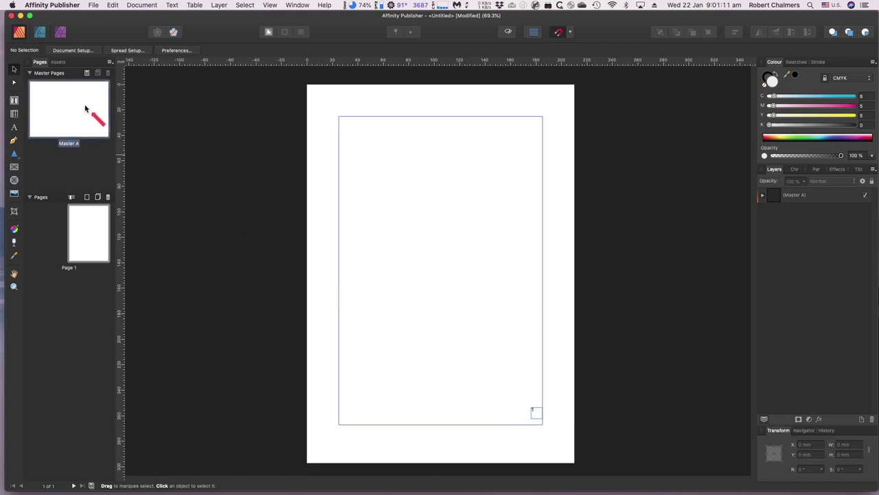
double_click(85, 108)
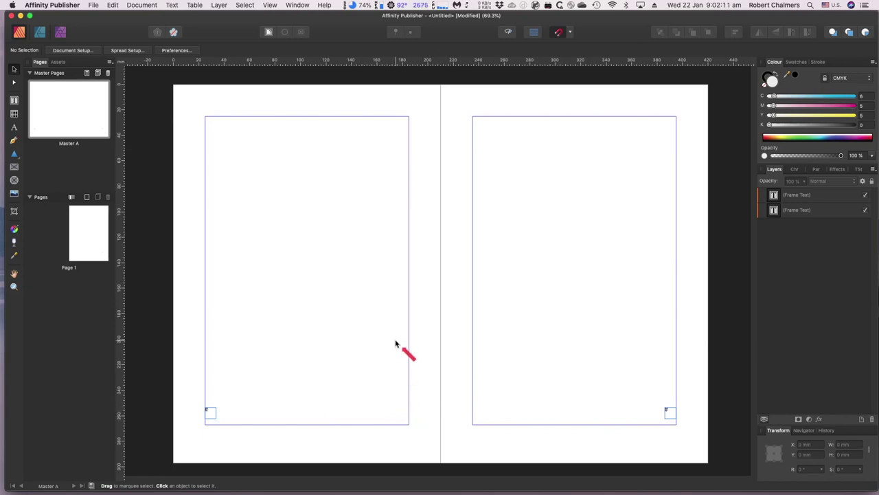
drag(96, 126, 90, 231)
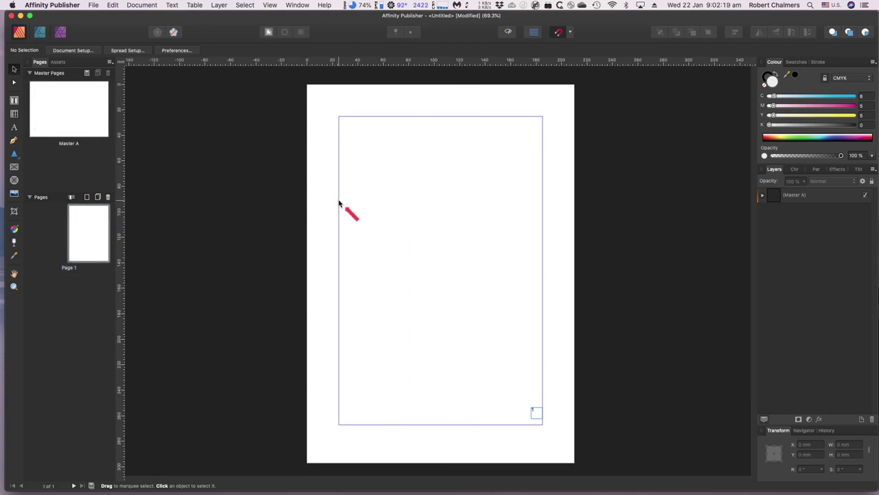
double_click(80, 107)
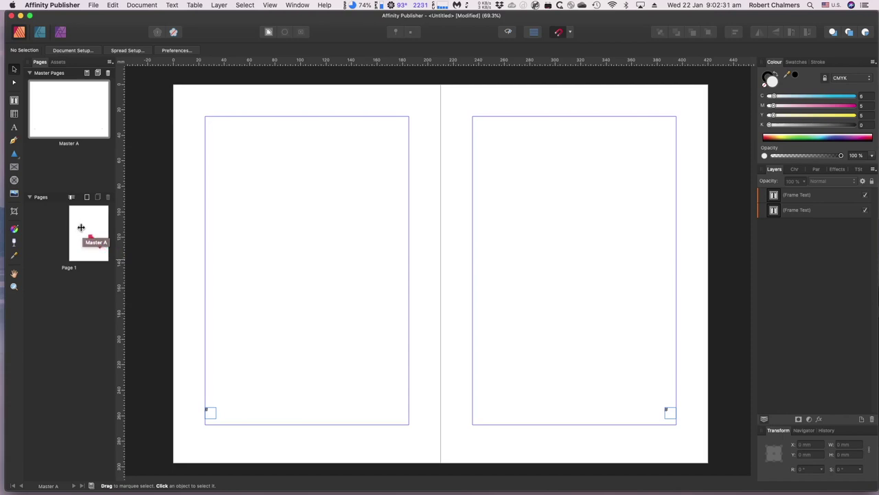
drag(82, 227, 83, 228)
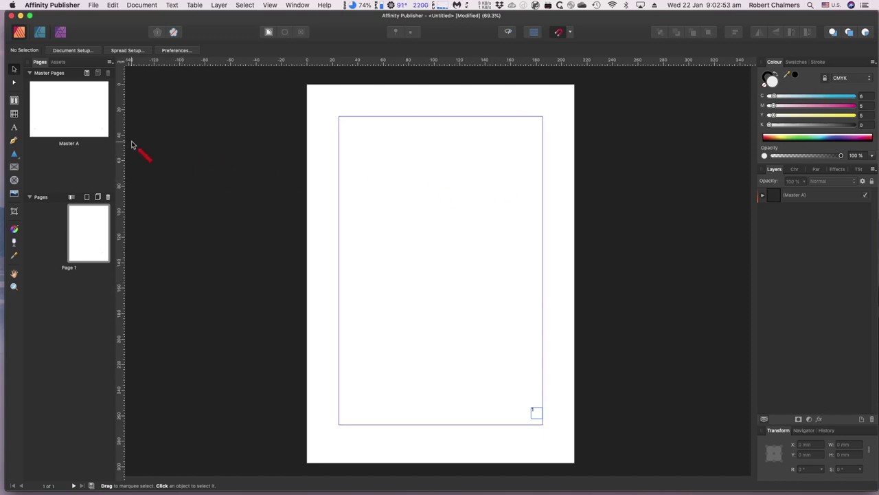
- Draw a text frame about 160 × 228.5 mm on Page 1, from the upper inner margin corner down to the page number frame
click(15, 101)
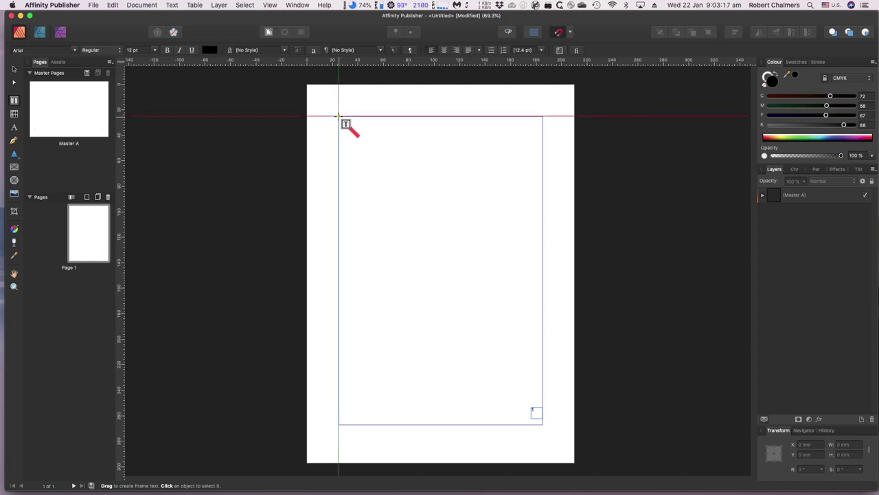
drag(339, 116, 542, 406)
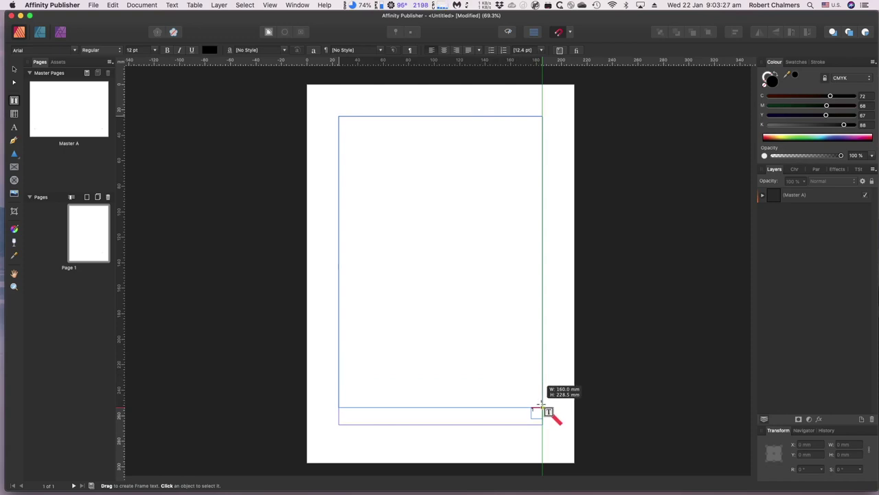
drag(542, 406, 542, 406)
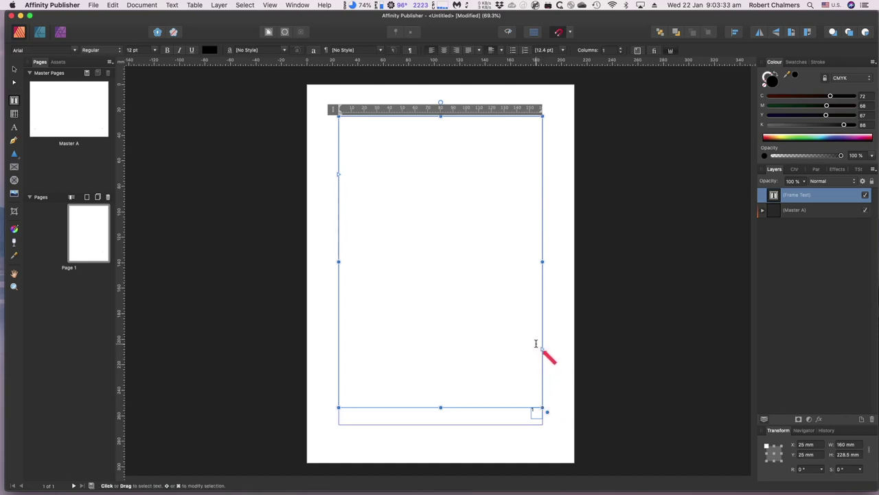
- Enter the heading "The quick brown fox jumped over the lazy dog" in Page 1's text frame and begin a new line
click(359, 126)
text(The)
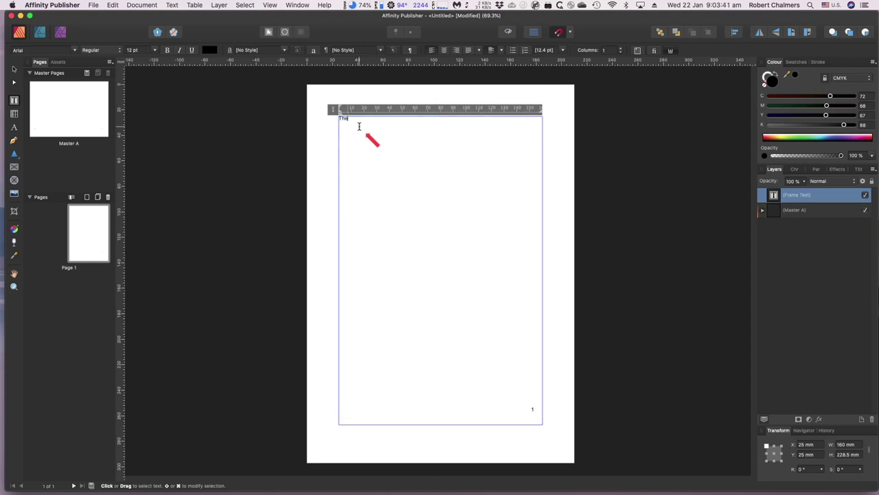
text( quick brown fox jumped over the lazy dog)
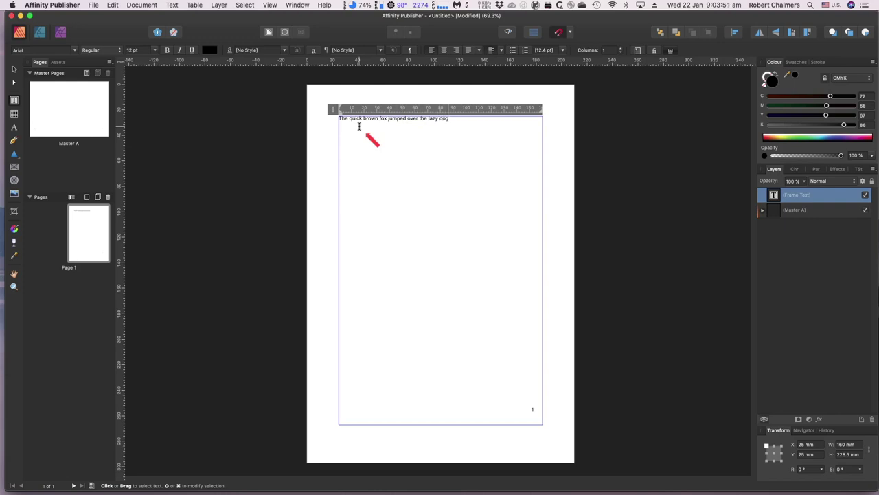
key(Return)
- Format the heading line on Page 1 in the Back Issues BB font at 18 pt
drag(449, 118, 339, 119)
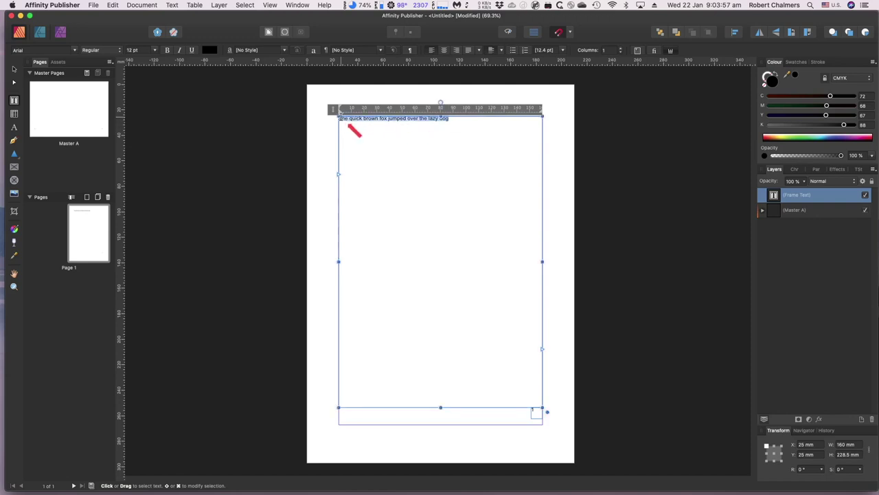
click(25, 51)
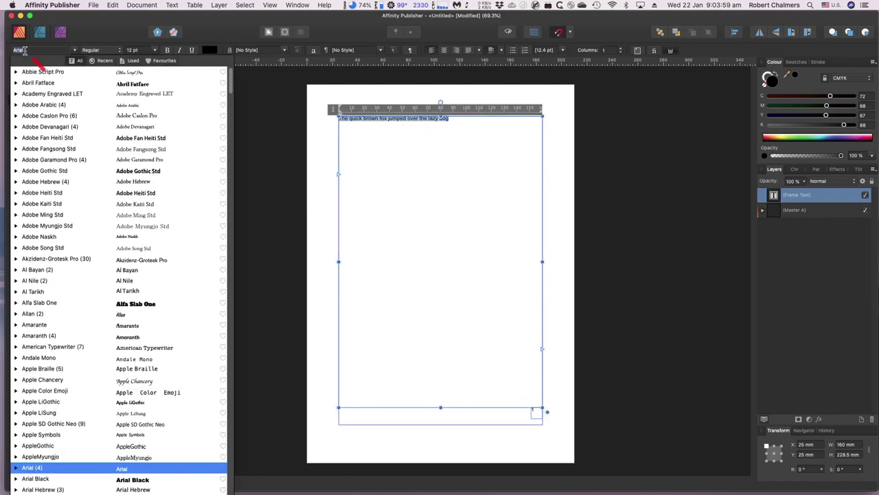
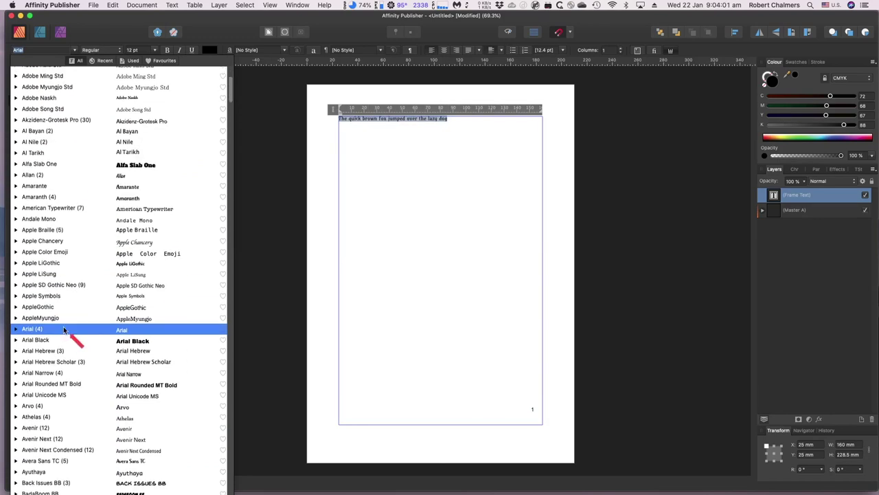
scroll(66, 330, down, 3)
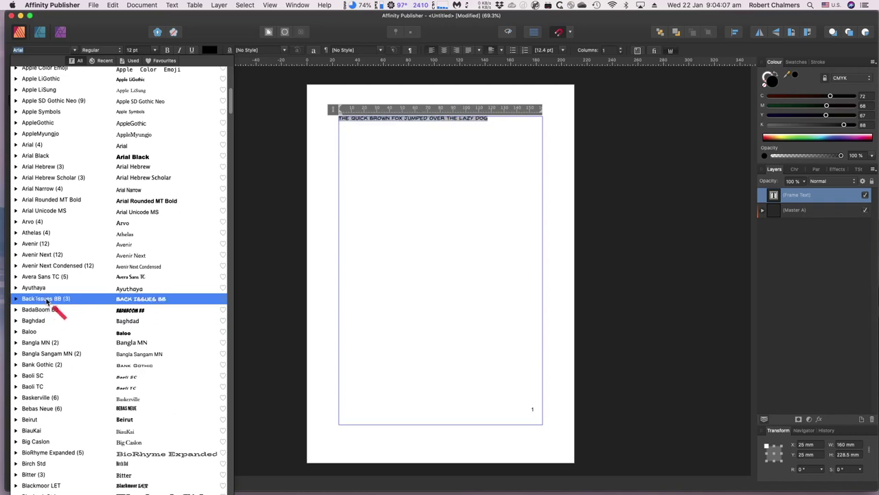
click(47, 300)
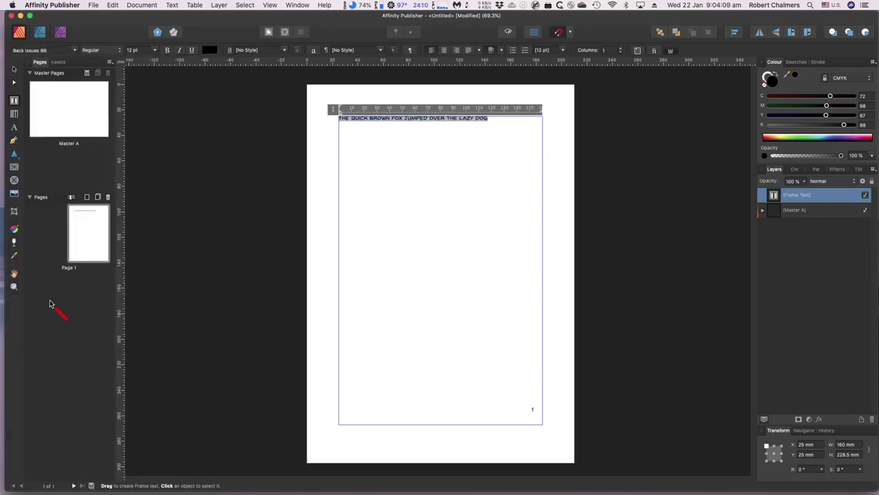
click(156, 51)
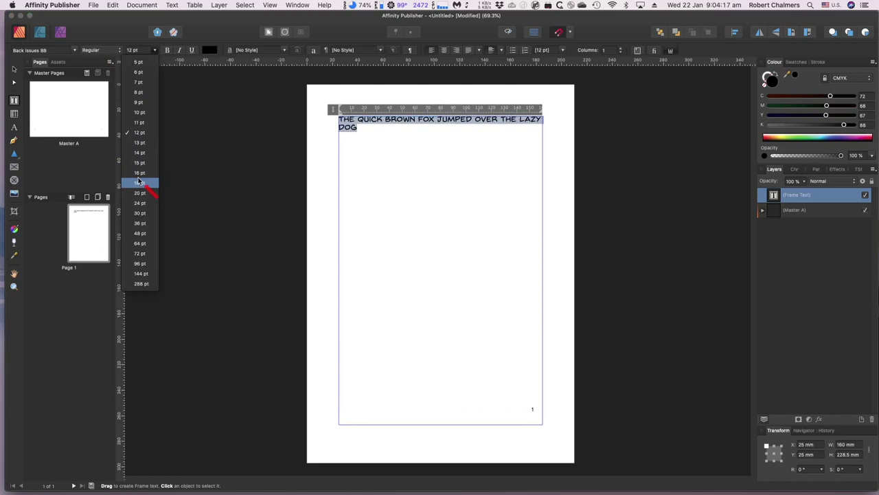
click(139, 175)
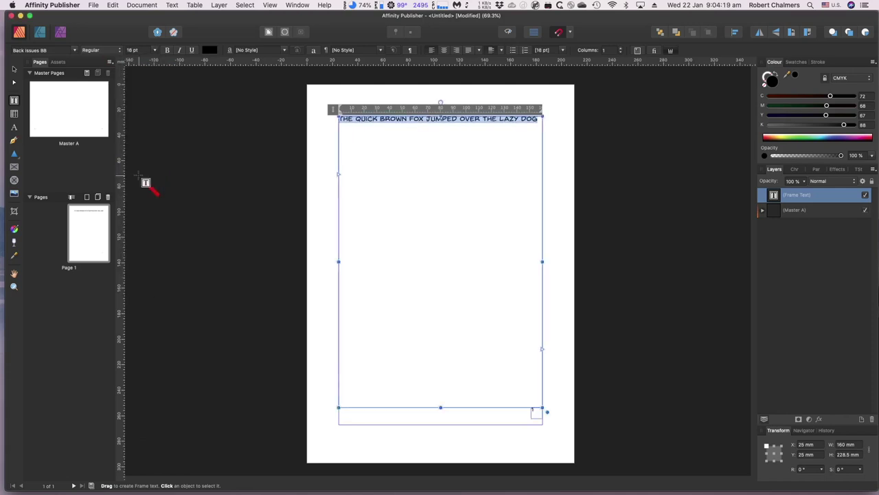
- Fill the rest of Page 1's text frame below the heading with filler text
click(380, 140)
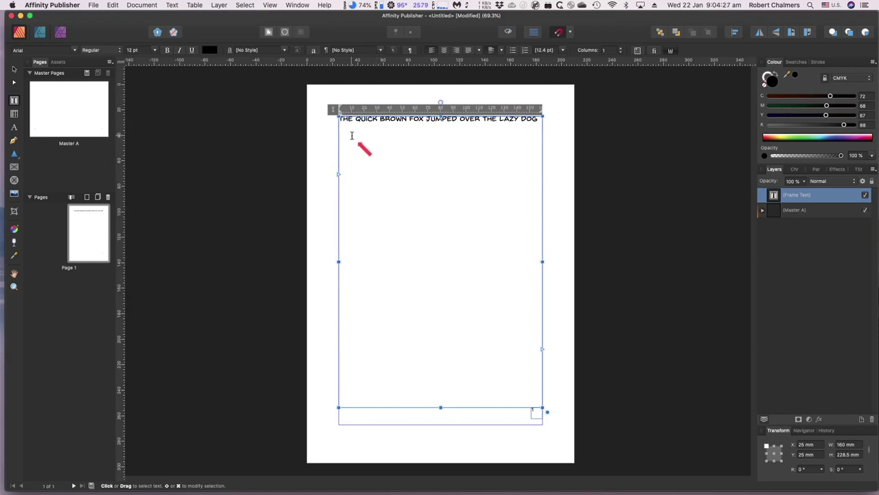
click(172, 5)
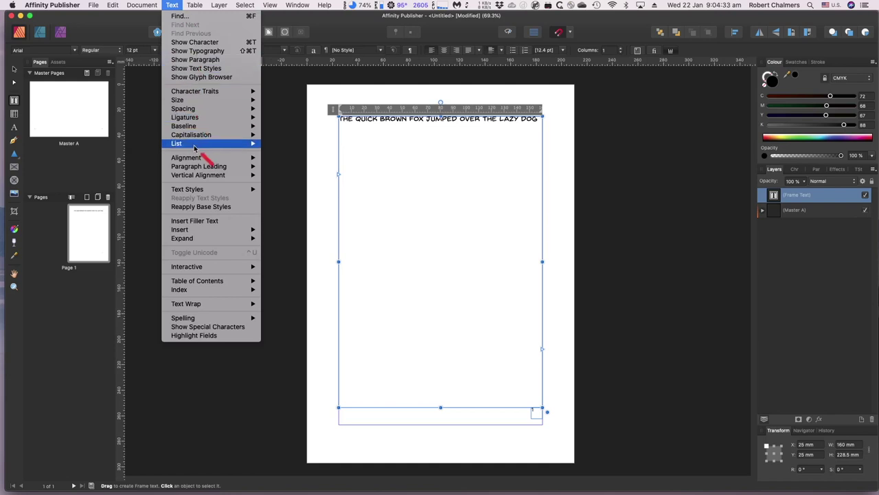
click(194, 220)
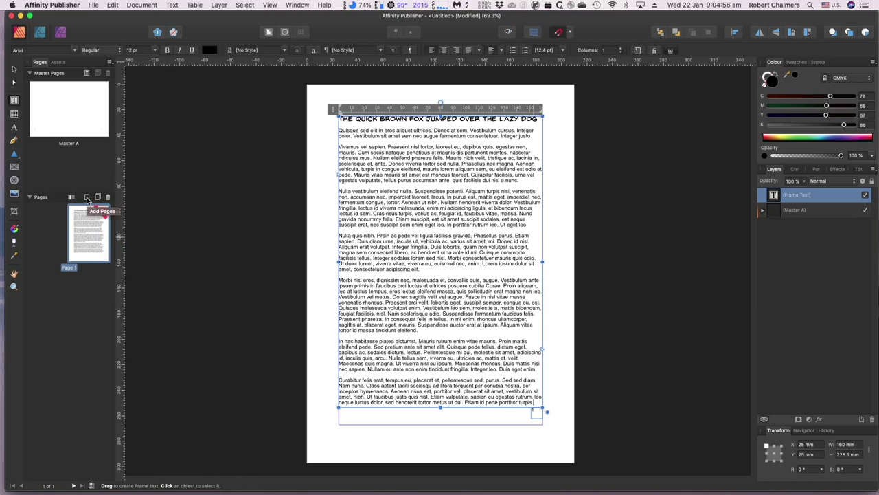
- Add 2 pages after page 1 based on Master A and select the new spread of pages 2 and 3
click(87, 198)
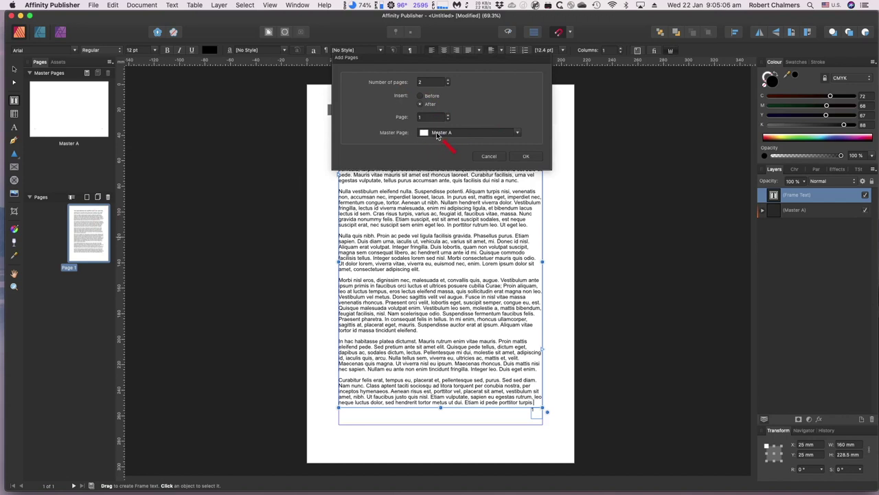
click(526, 158)
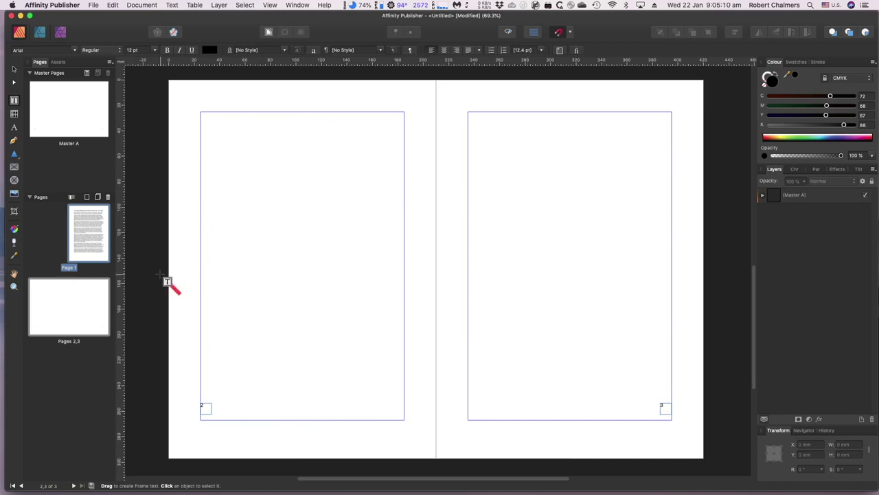
click(74, 300)
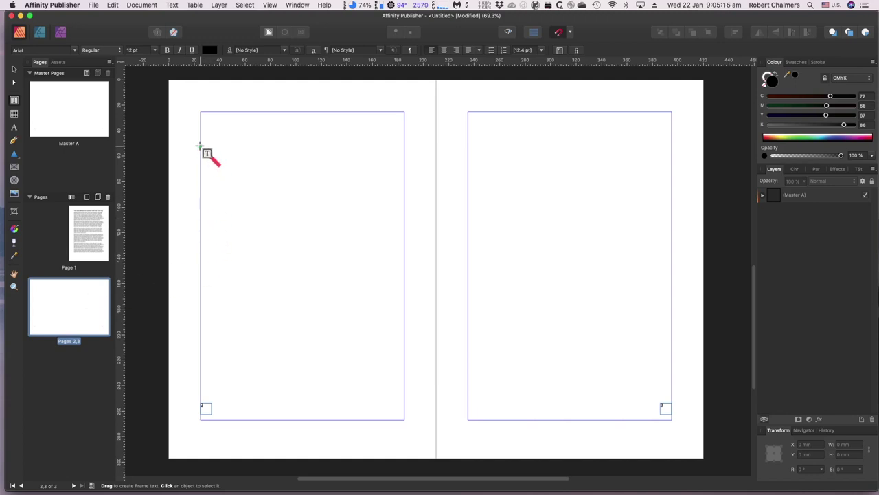
- Draw a text frame about 160 × 228 mm on page 2, spanning the margin width and stopping above the page number
click(14, 70)
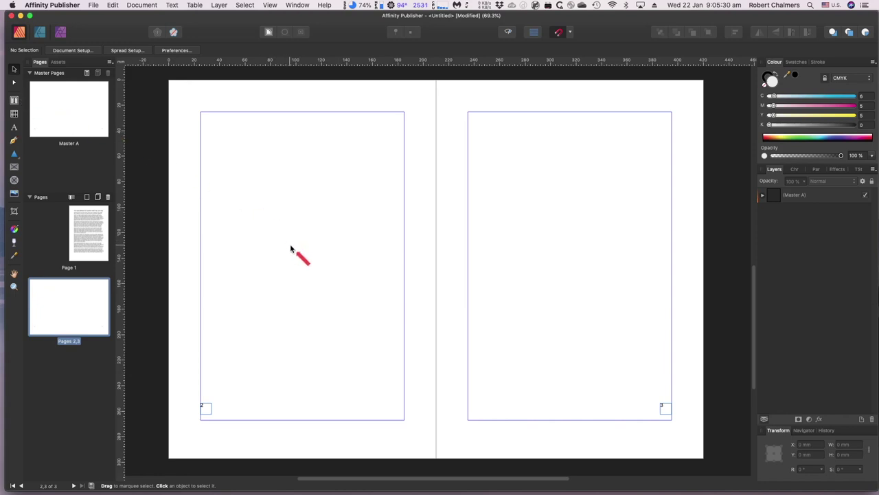
click(14, 100)
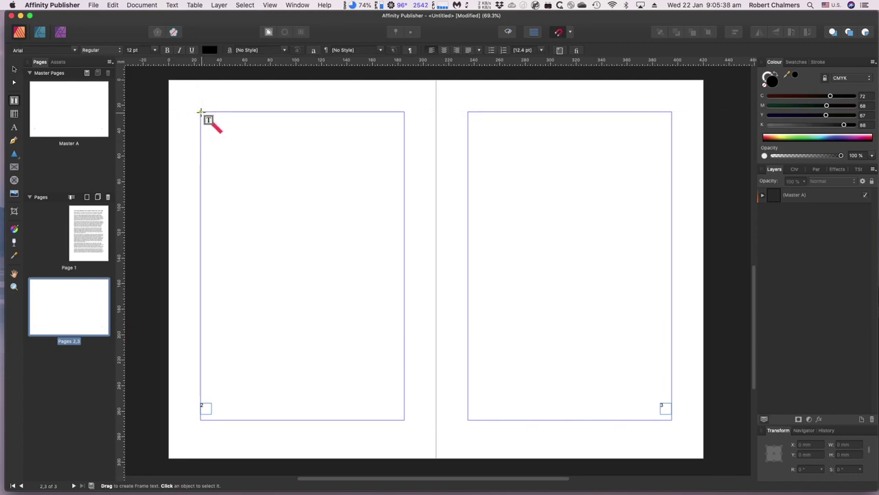
drag(200, 112, 402, 403)
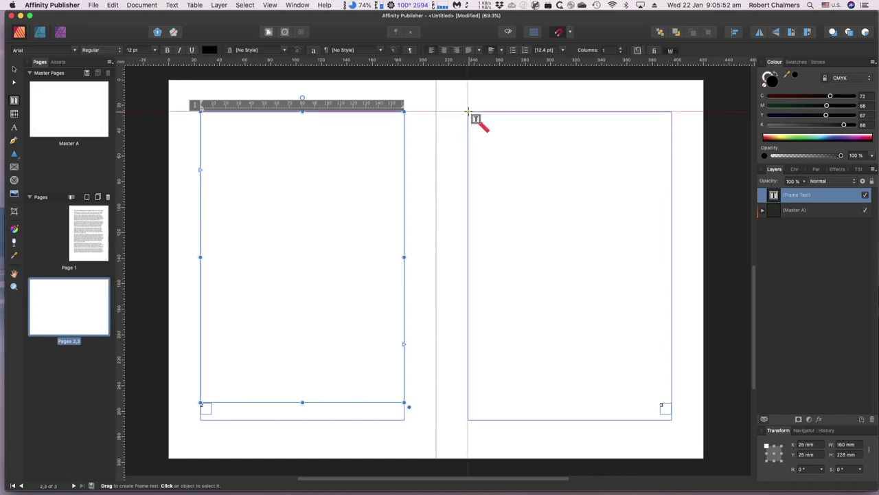
- Draw a text frame about 160 × 225 mm on page 3, spanning the margin width and stopping above the page number
drag(468, 111, 671, 398)
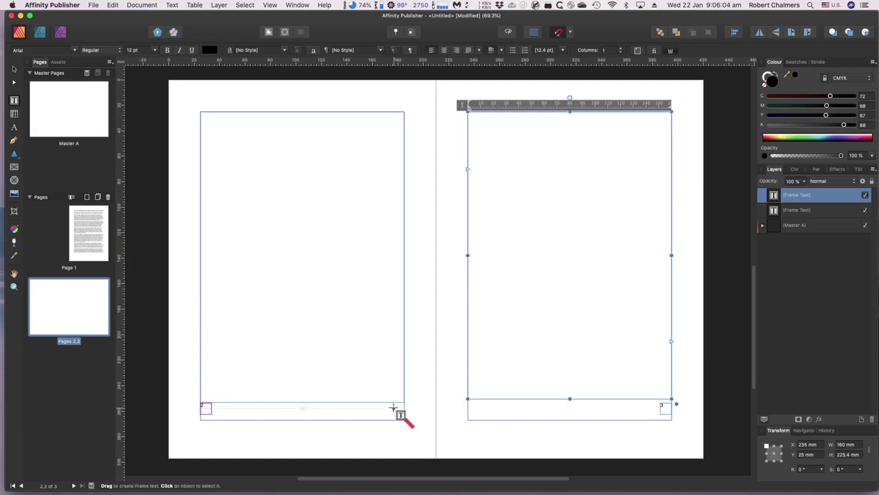
click(268, 209)
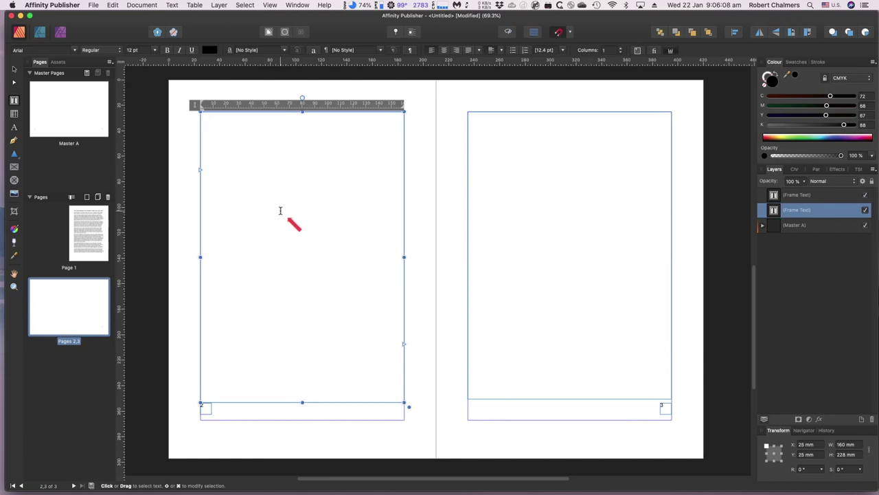
- Flow the overflow text from Page 1's frame into the page 2 frame and on into the page 3 frame
click(82, 238)
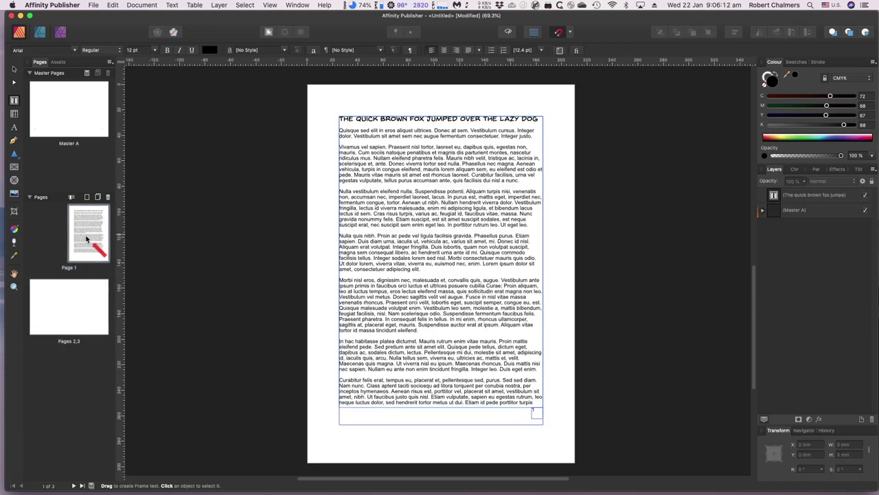
click(534, 366)
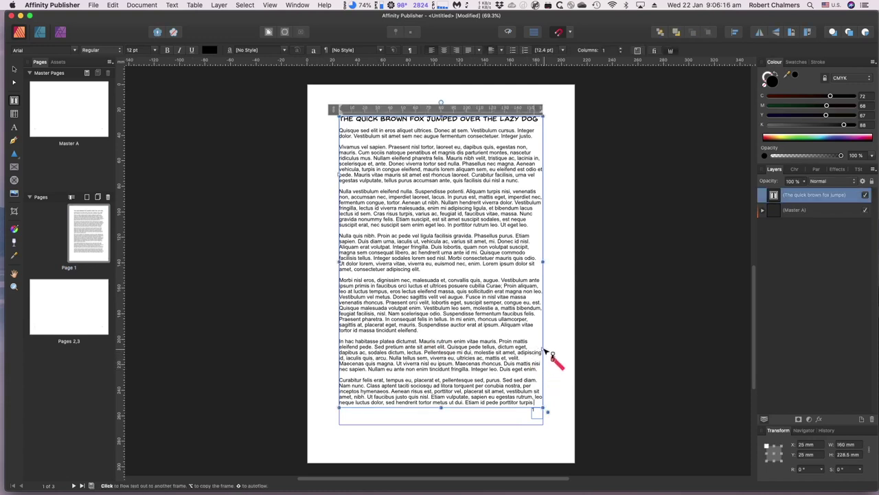
click(548, 354)
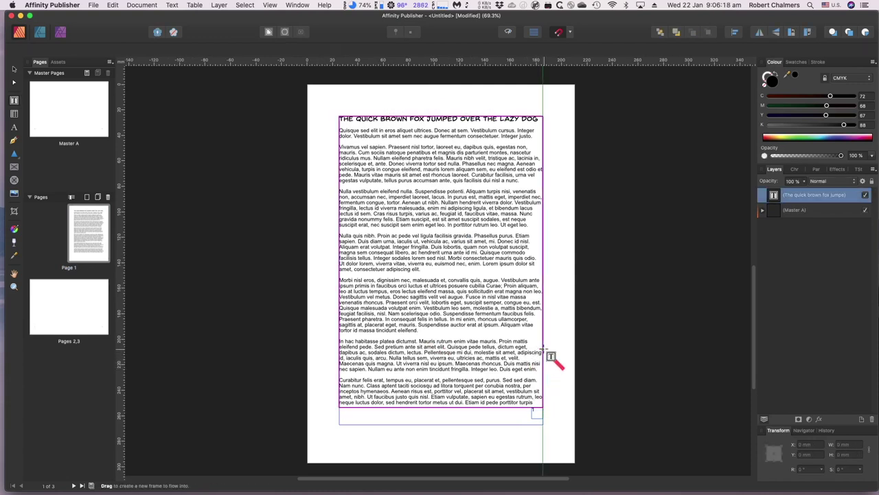
click(73, 306)
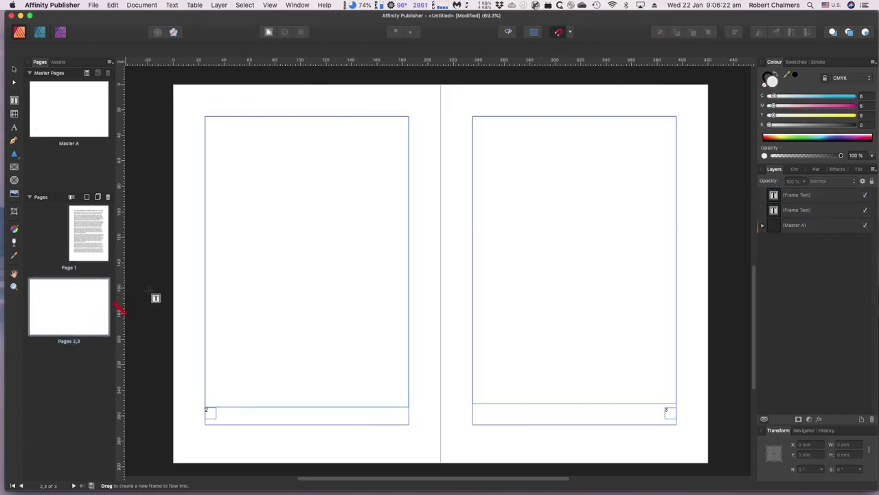
click(352, 210)
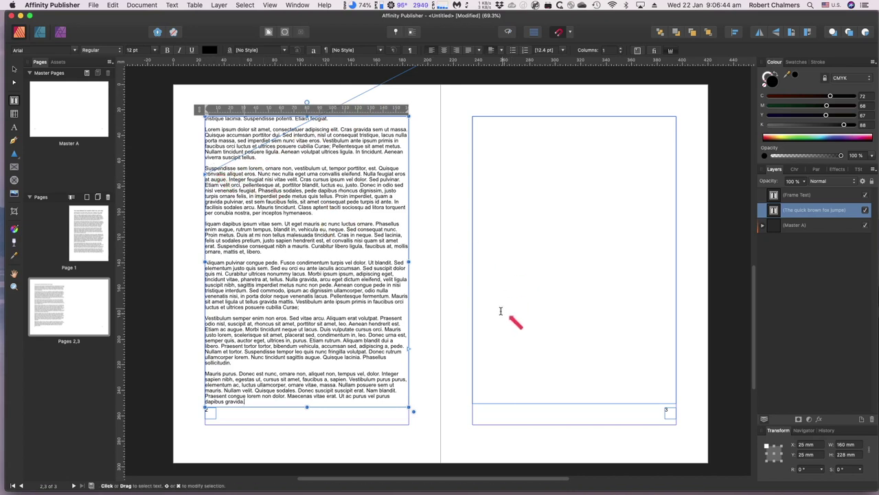
click(415, 354)
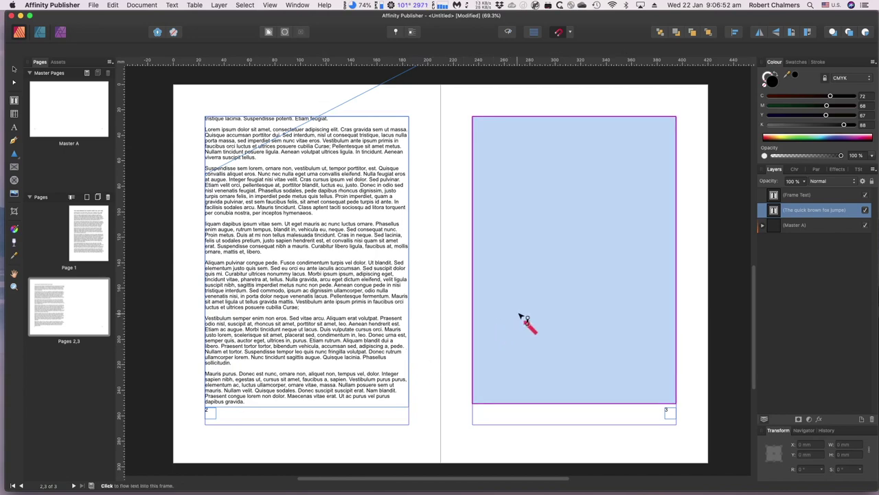
click(567, 321)
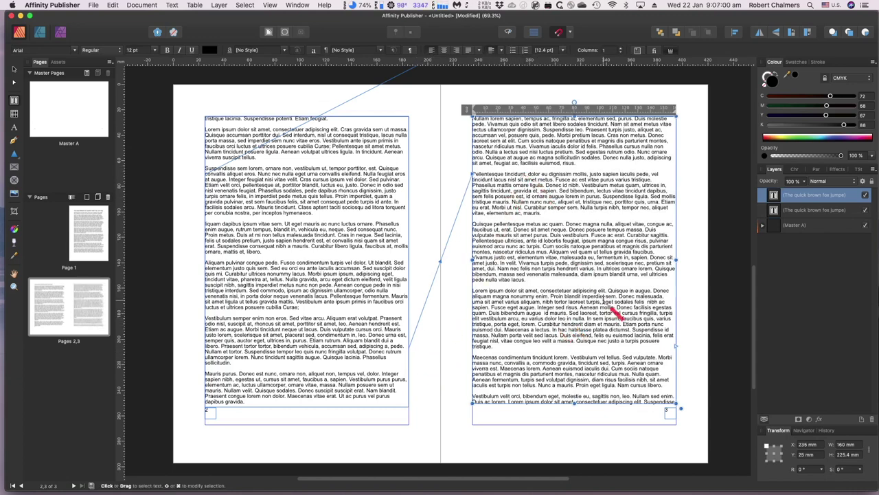
click(87, 228)
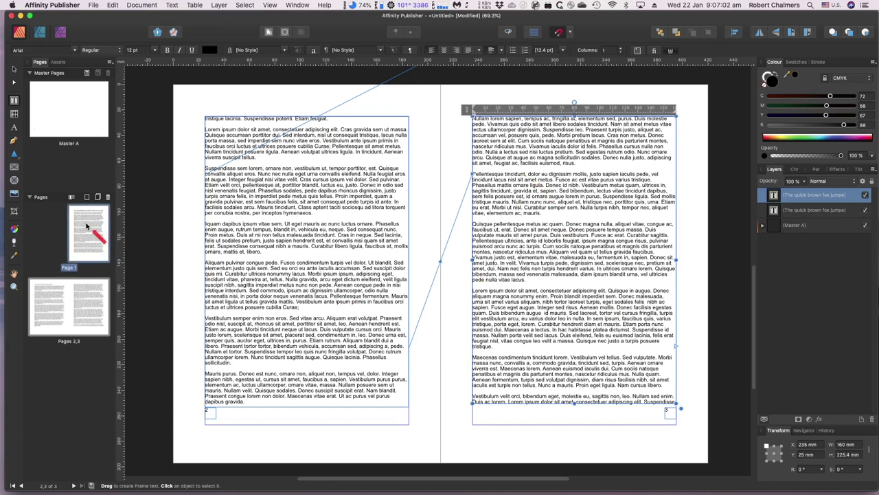
click(47, 310)
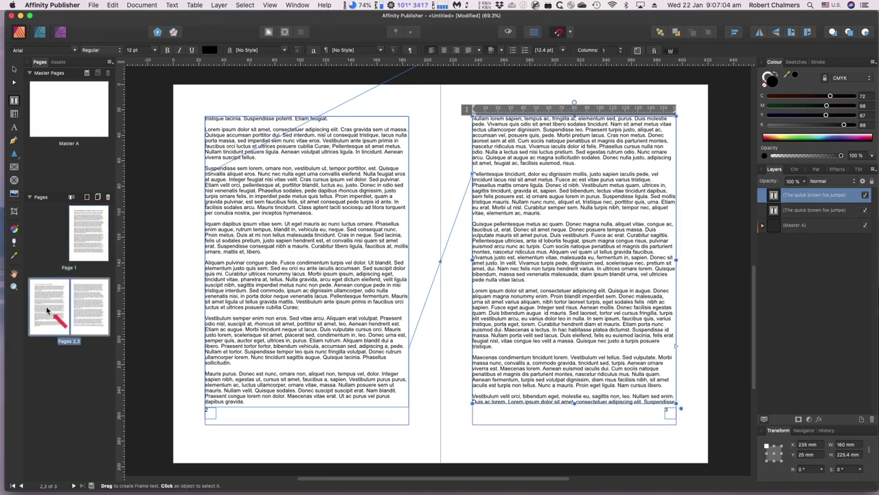
click(88, 236)
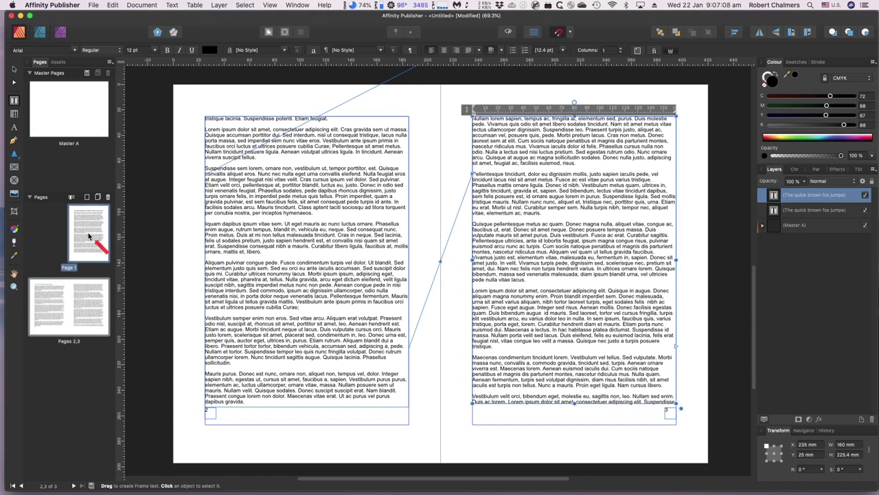
click(68, 102)
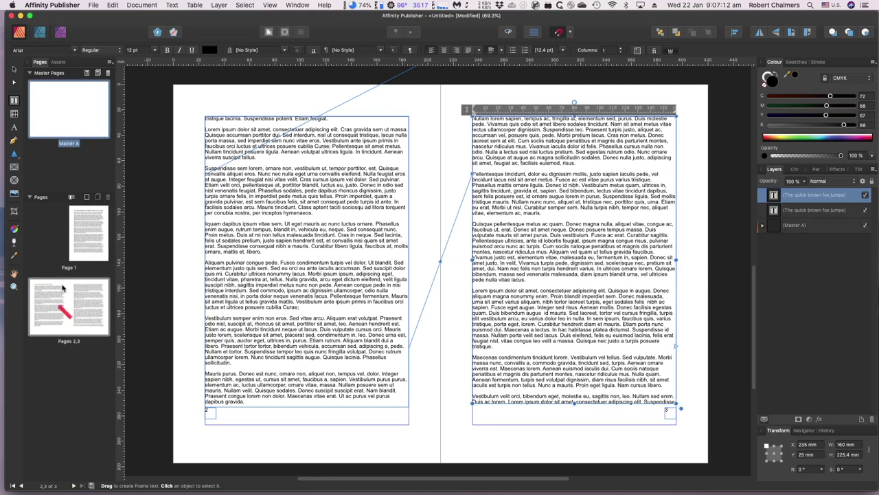
- Display Page 1 again and activate the Move tool with nothing selected
double_click(94, 227)
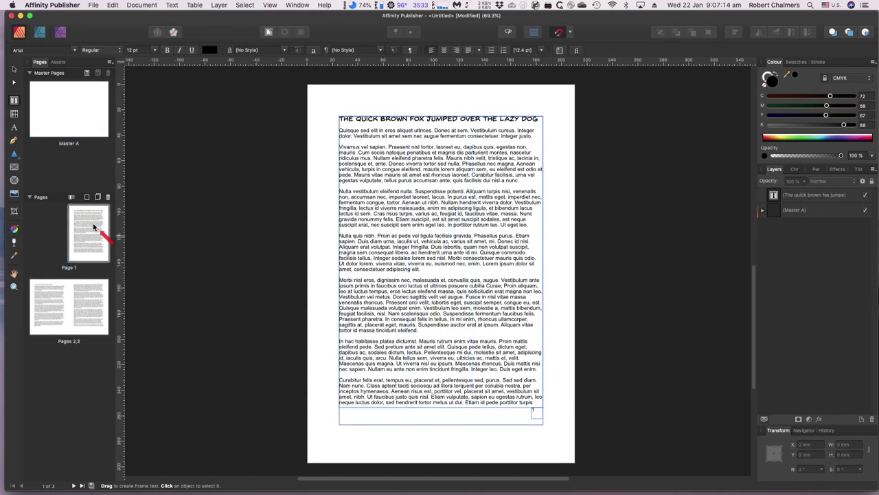
click(485, 199)
click(14, 69)
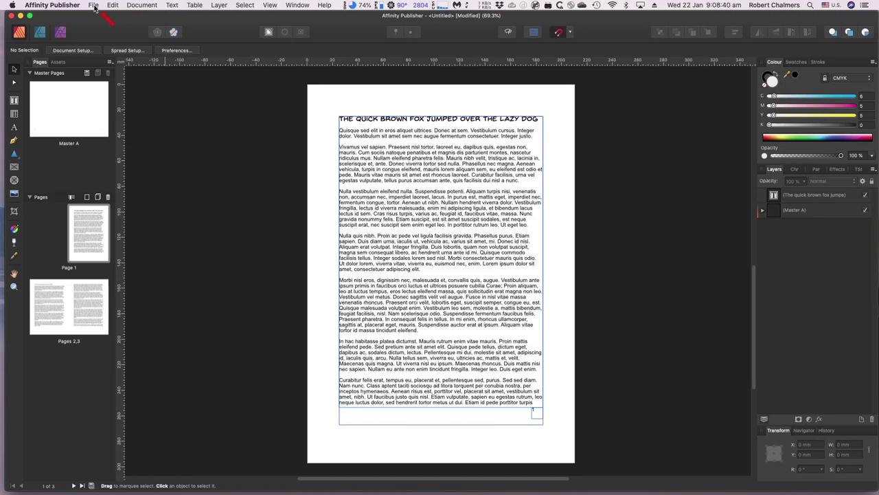
- Set up a new Web document with the FHD 1080p (1920 x 1080, 16:9) page preset
click(93, 6)
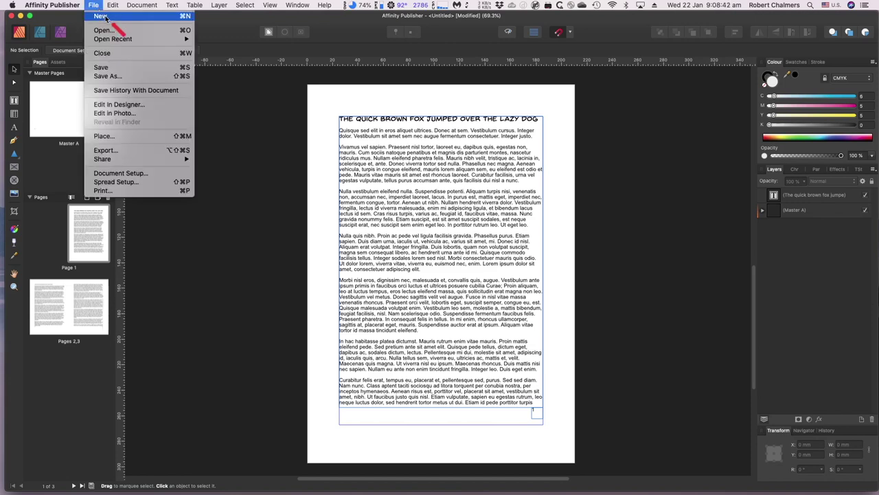
click(103, 16)
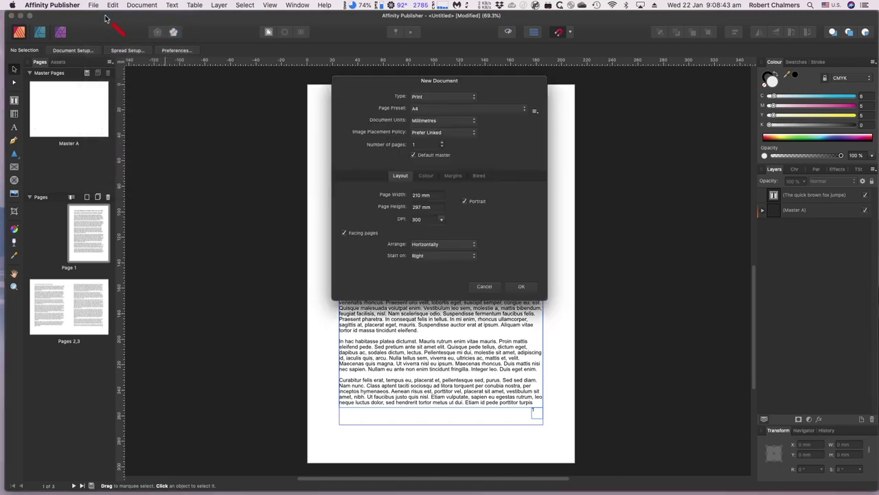
click(464, 99)
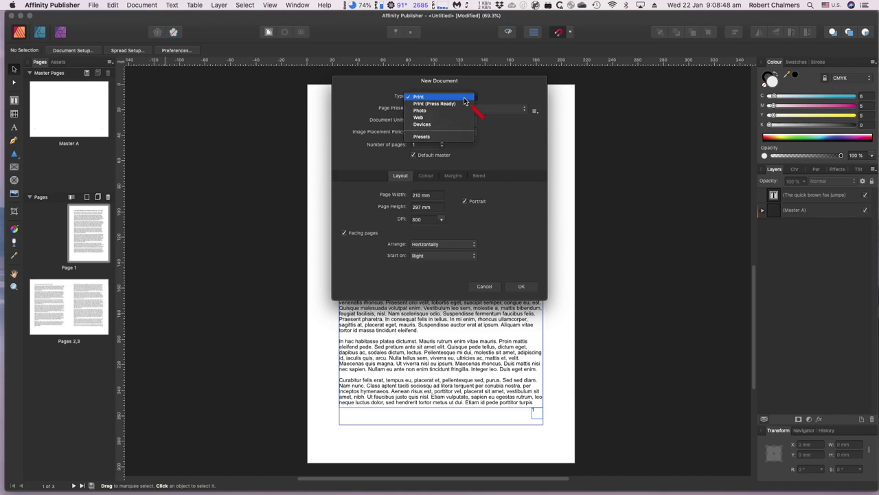
click(420, 118)
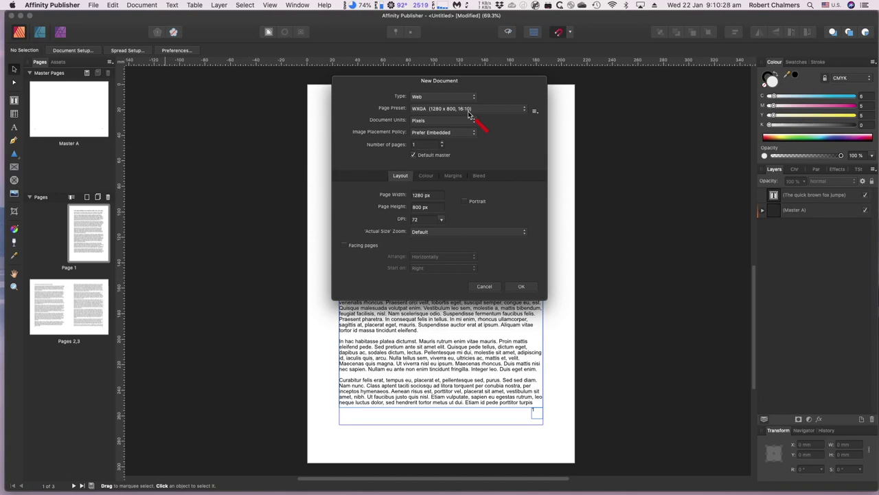
click(501, 114)
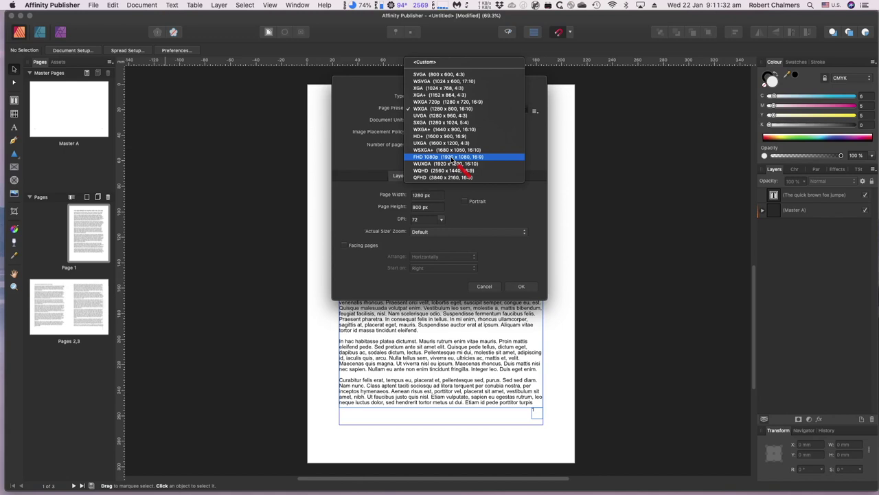
click(453, 157)
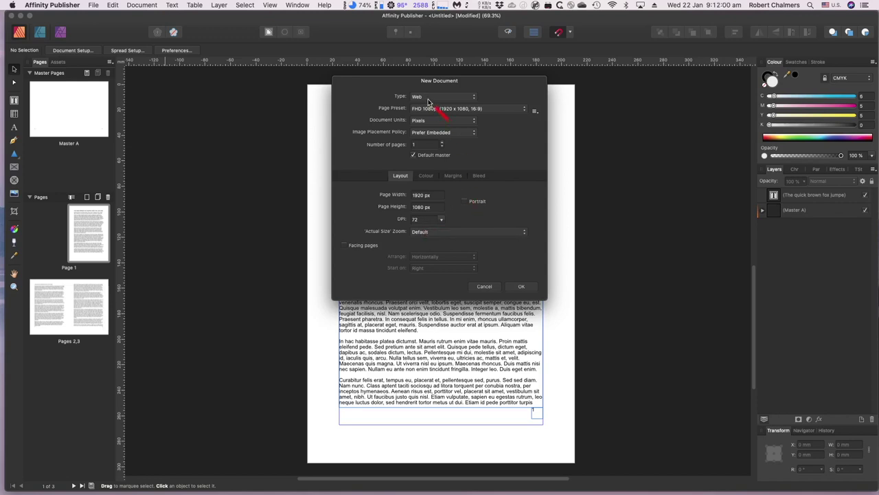
- Set the new document's DPI to 300, keep its 'Actual Size' Zoom at Default, and create it
click(442, 220)
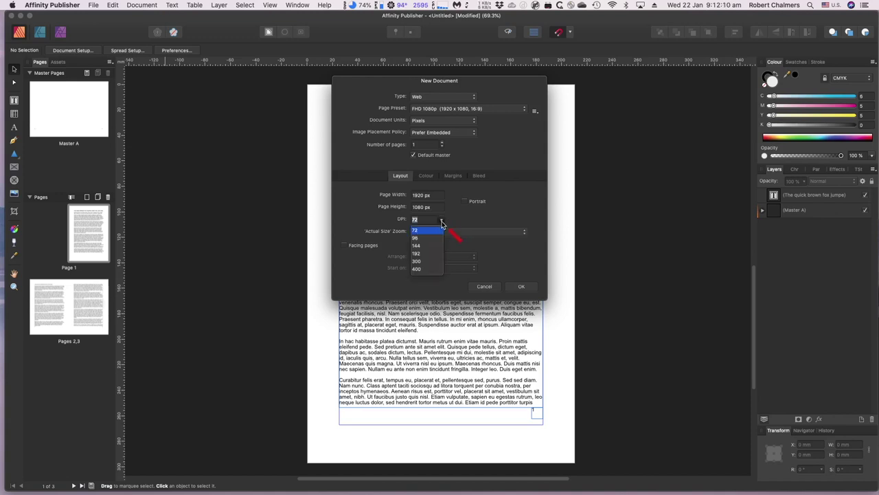
click(419, 261)
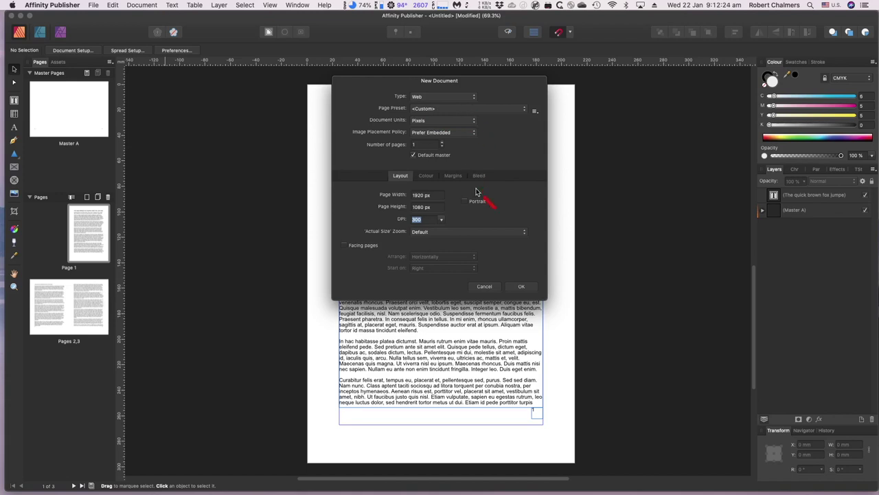
click(473, 234)
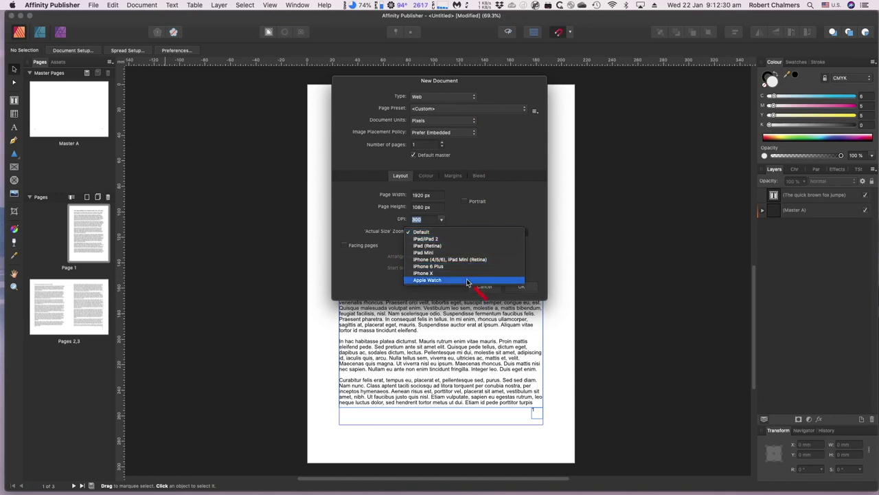
click(470, 234)
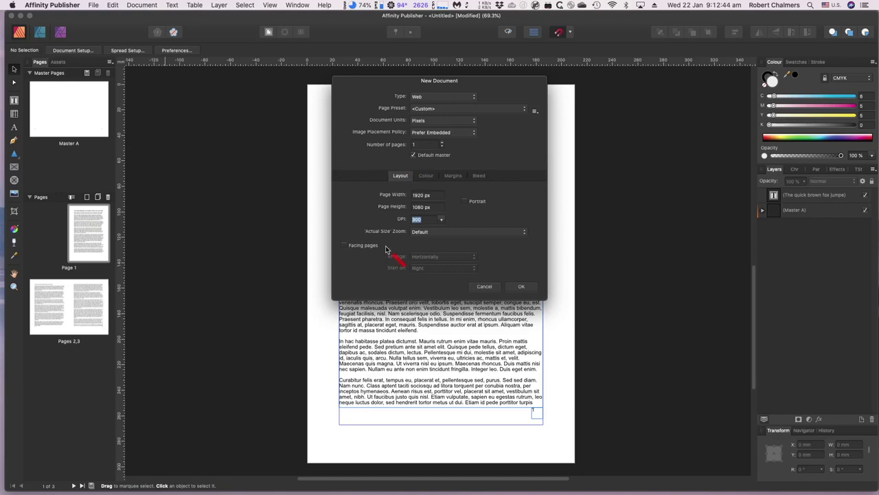
click(521, 287)
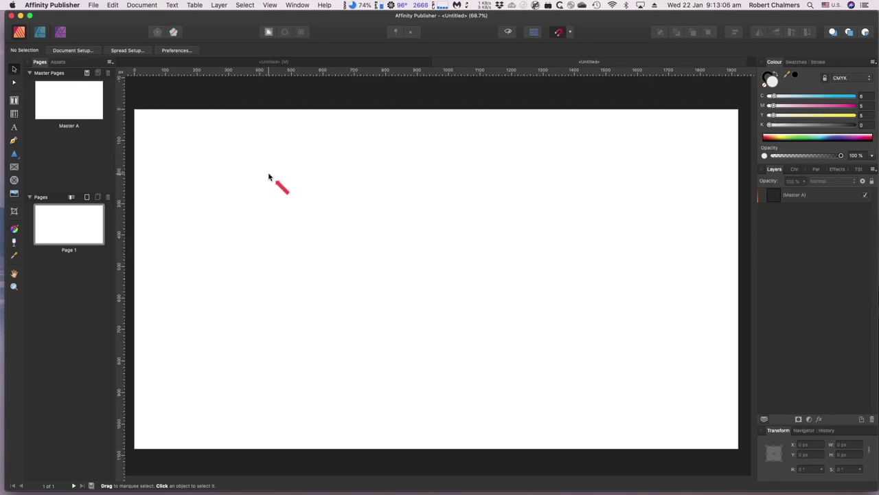
click(74, 98)
click(72, 239)
click(113, 8)
click(264, 140)
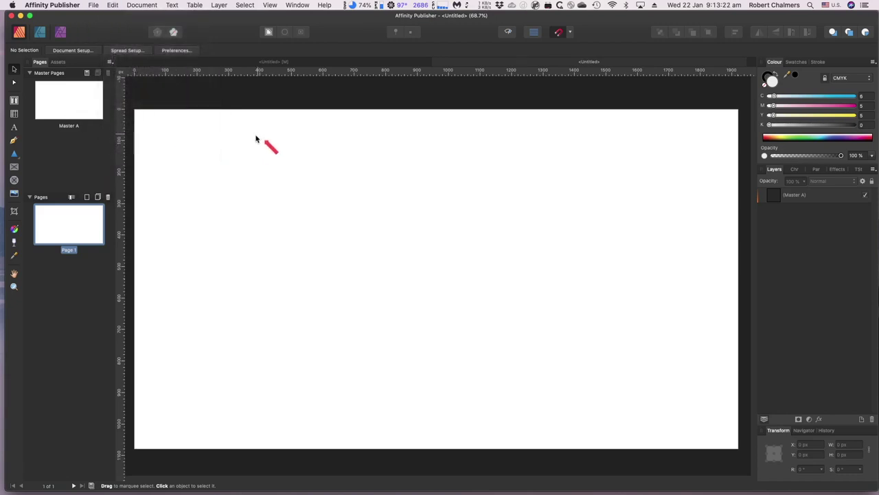
- Create another Web document from the WXGA+ (1440 x 900, 16:10) preset in portrait orientation
click(93, 8)
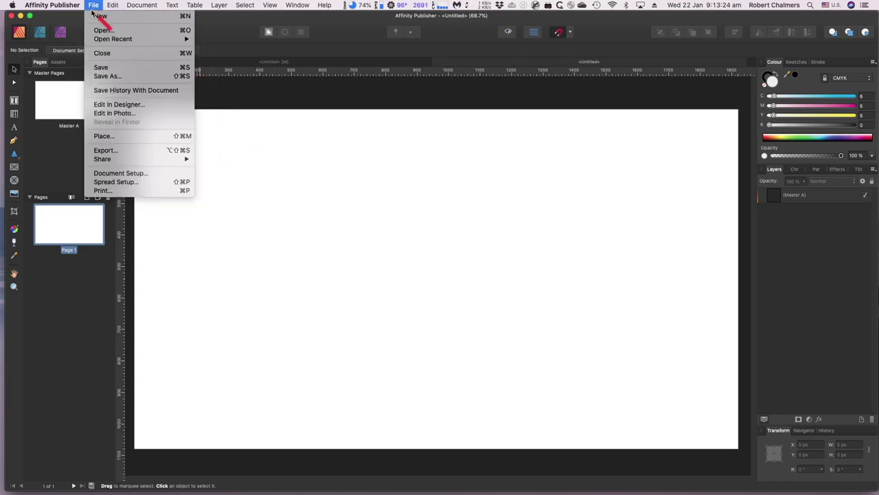
click(101, 15)
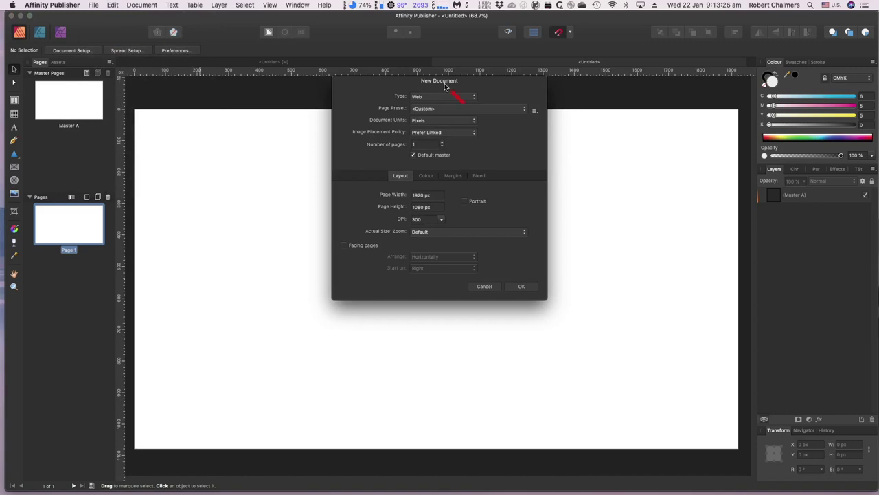
click(488, 109)
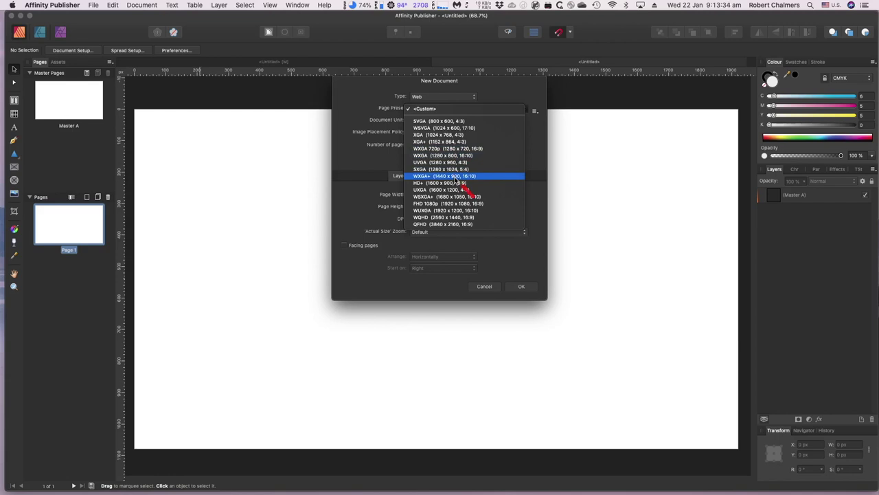
click(455, 177)
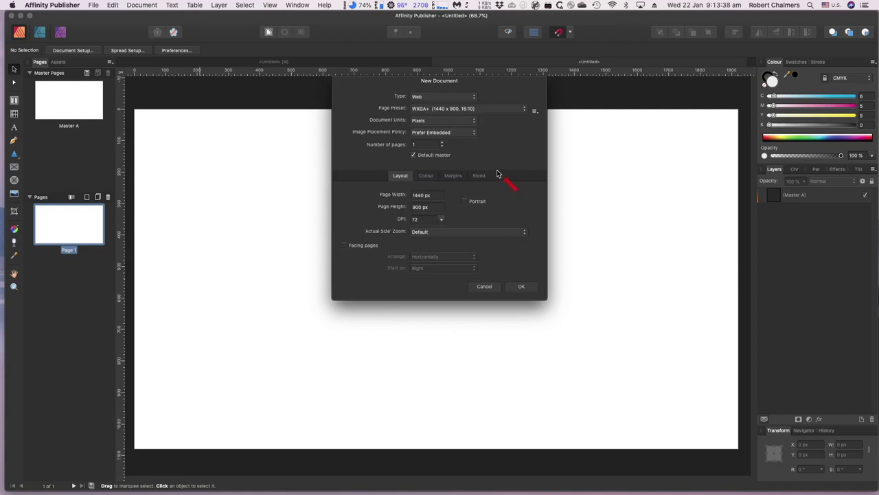
click(466, 202)
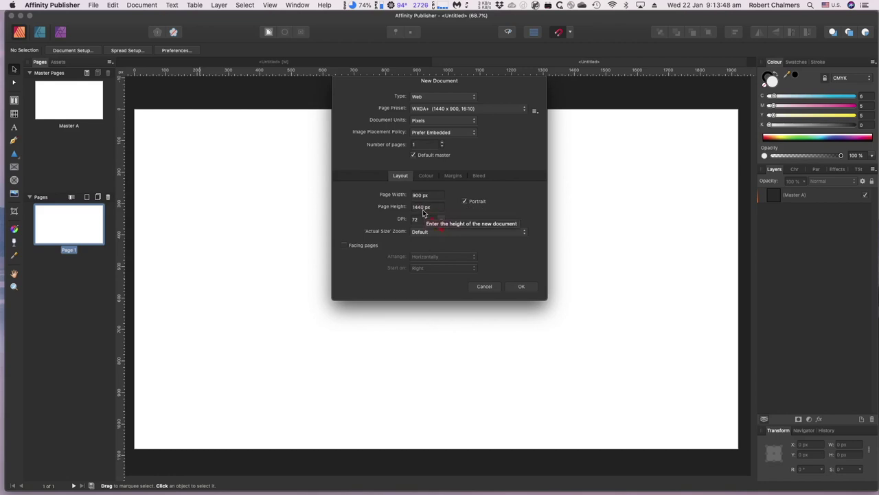
click(522, 287)
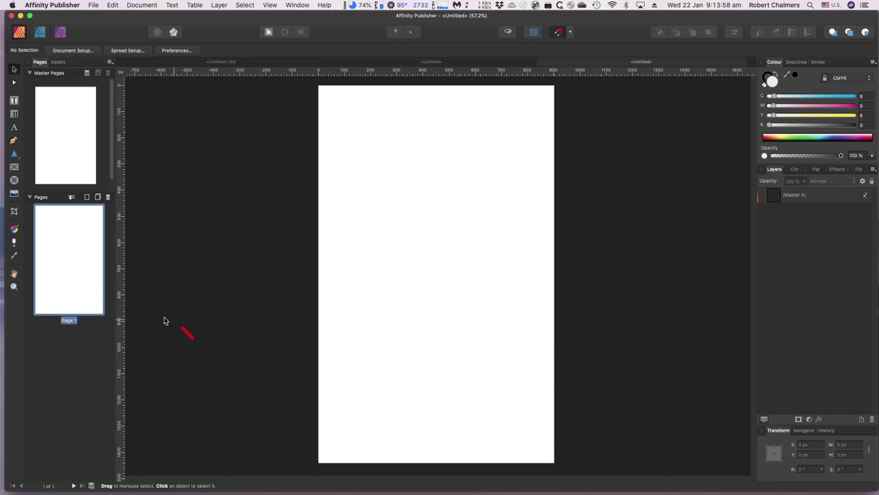
- Select Master A of the portrait document and switch to the landscape 1920 × 1080 px document
click(64, 135)
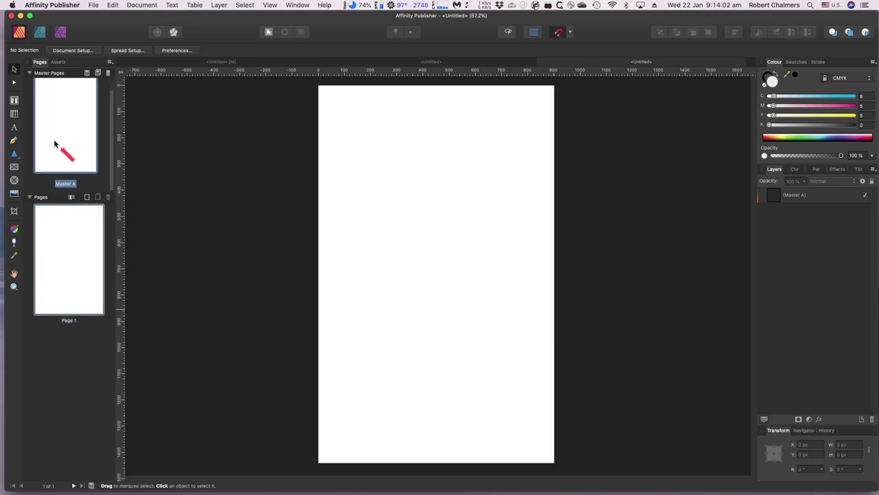
click(461, 63)
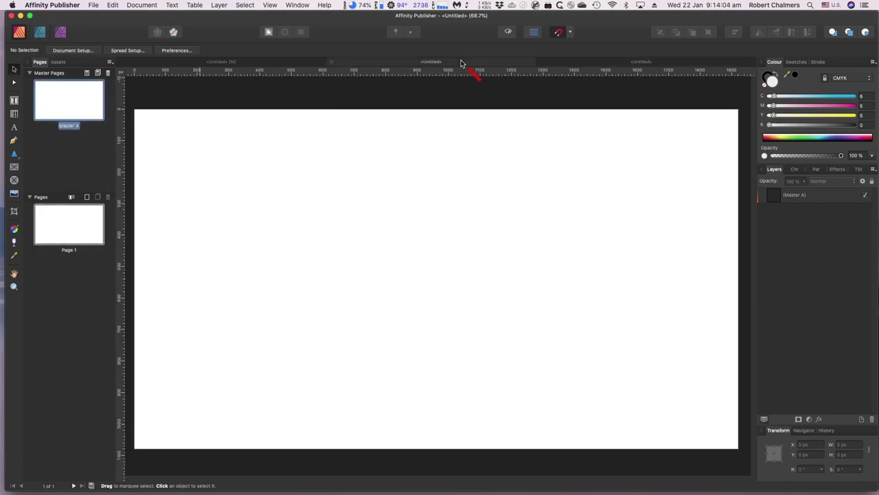
- In the portrait Web document, draw a text frame about 861 × 1402 px on page 1 and insert filler text into it
click(610, 65)
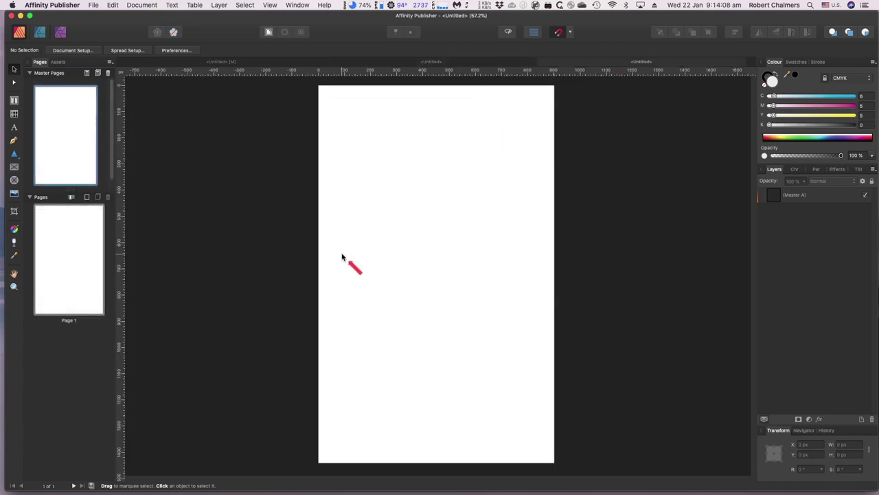
drag(81, 184, 66, 154)
click(15, 101)
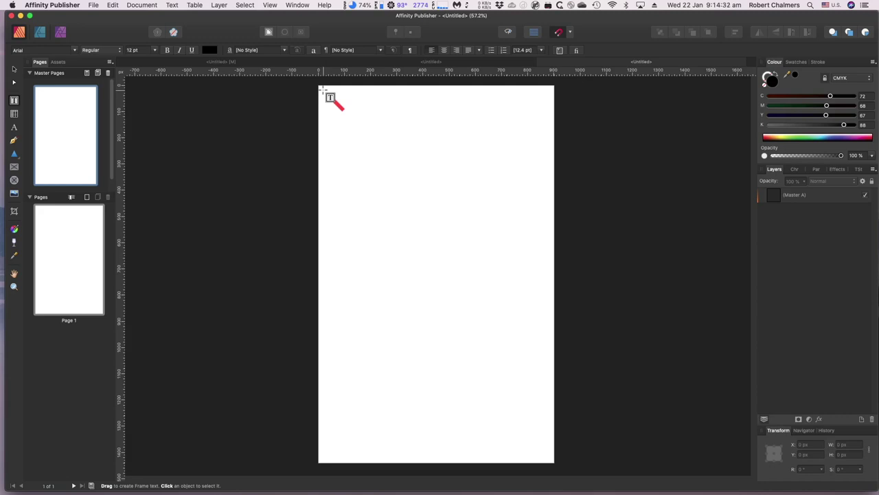
drag(324, 90, 550, 457)
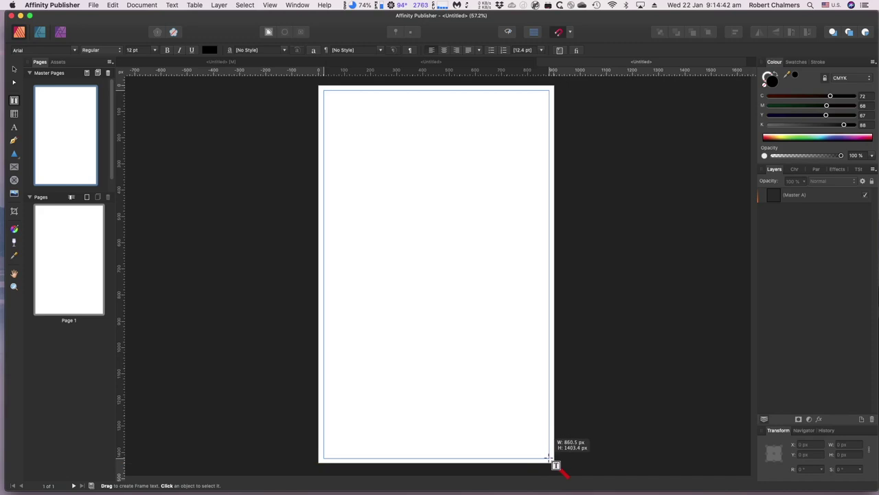
drag(550, 457, 551, 458)
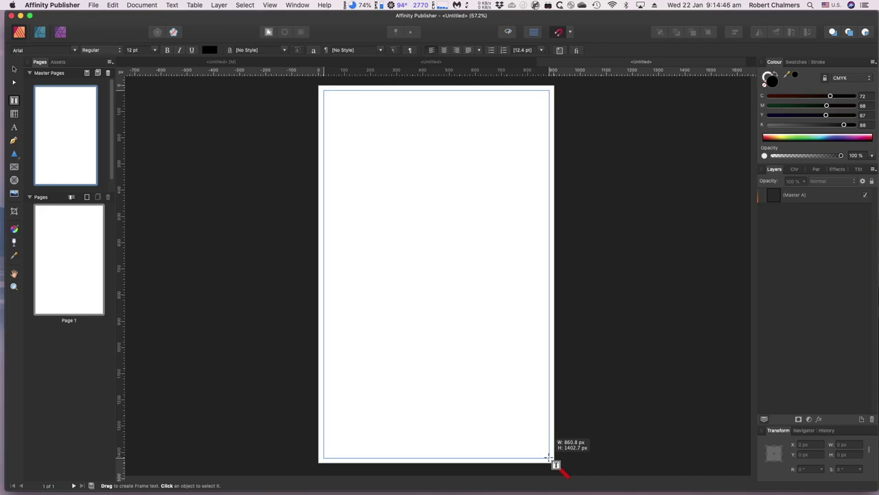
drag(551, 458, 550, 458)
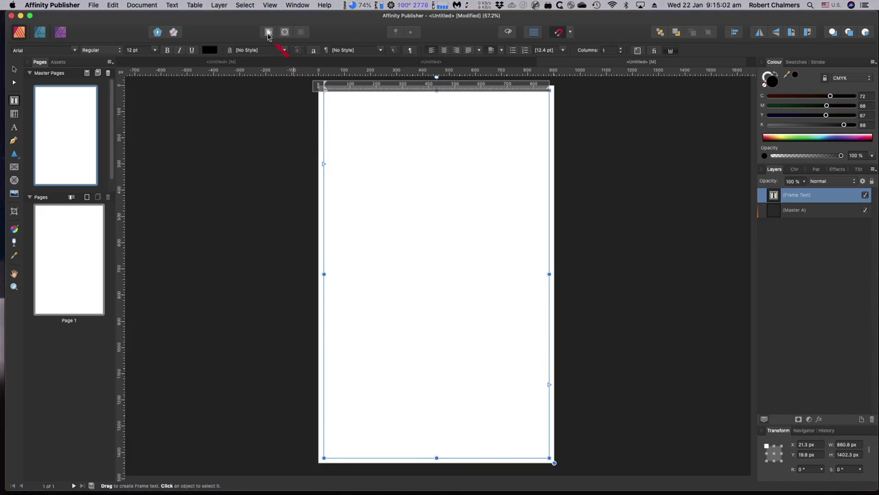
click(172, 6)
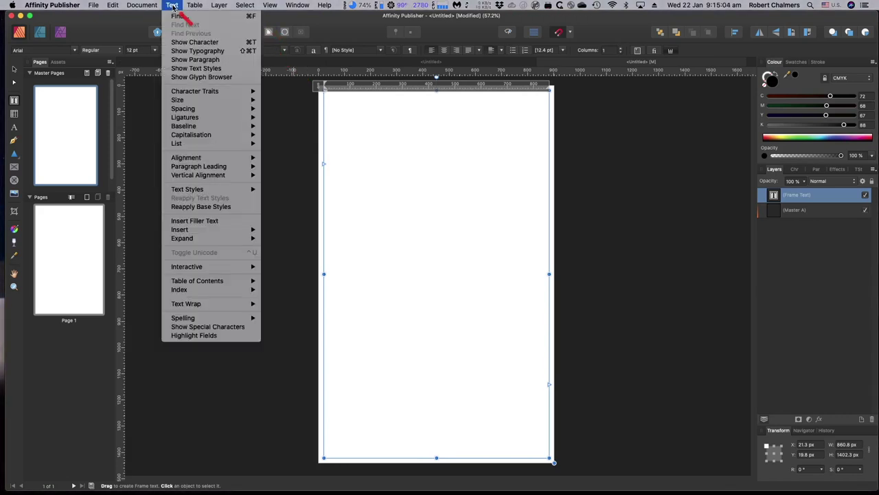
click(225, 223)
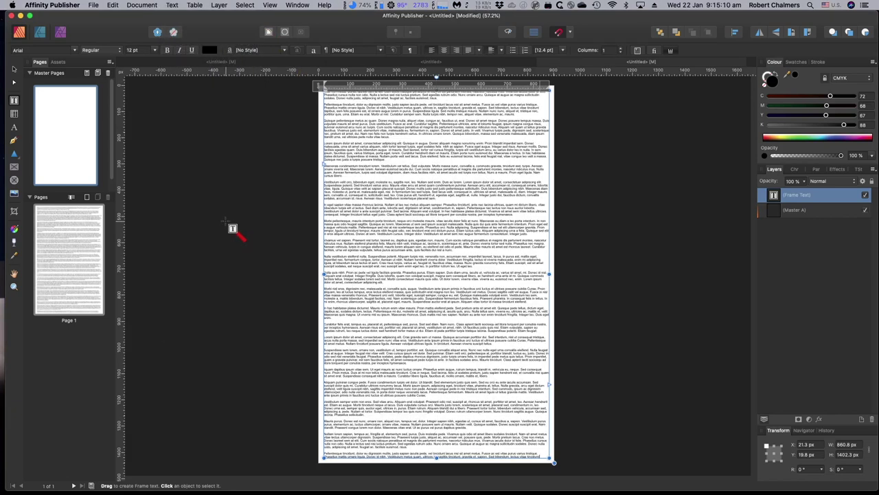
- Add one page after page 1 based on Master A and select page 2
click(86, 199)
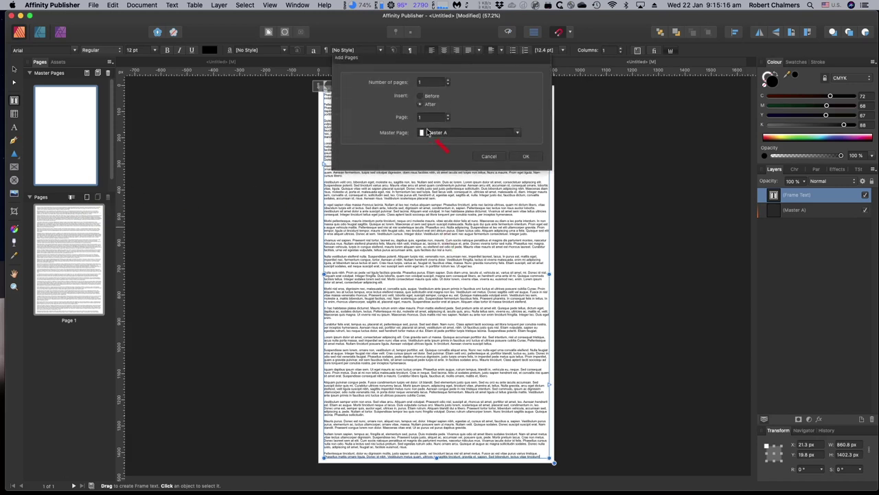
click(526, 158)
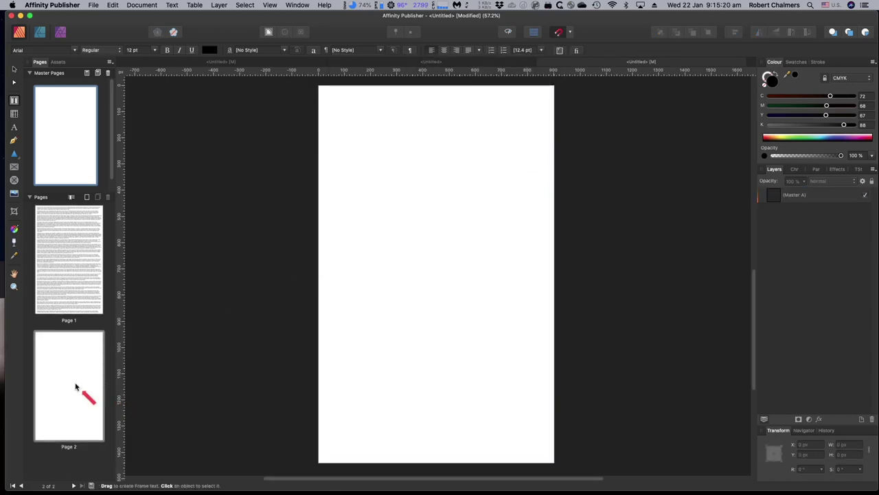
click(76, 387)
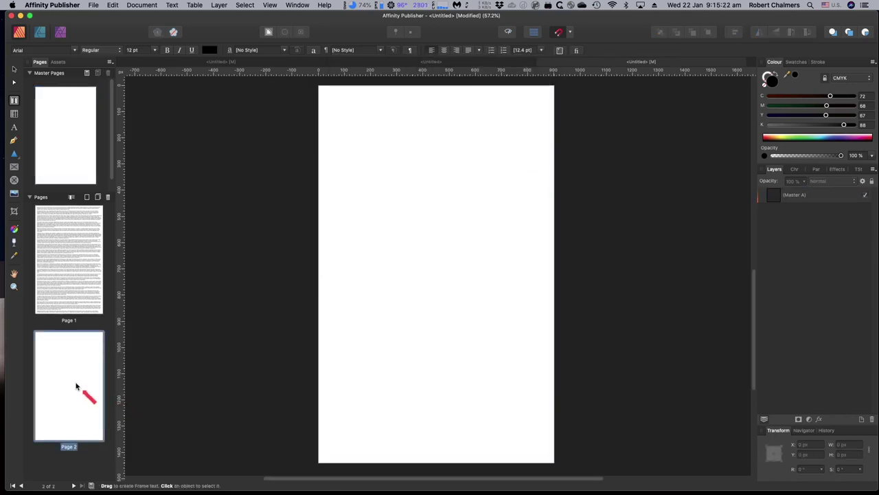
click(81, 282)
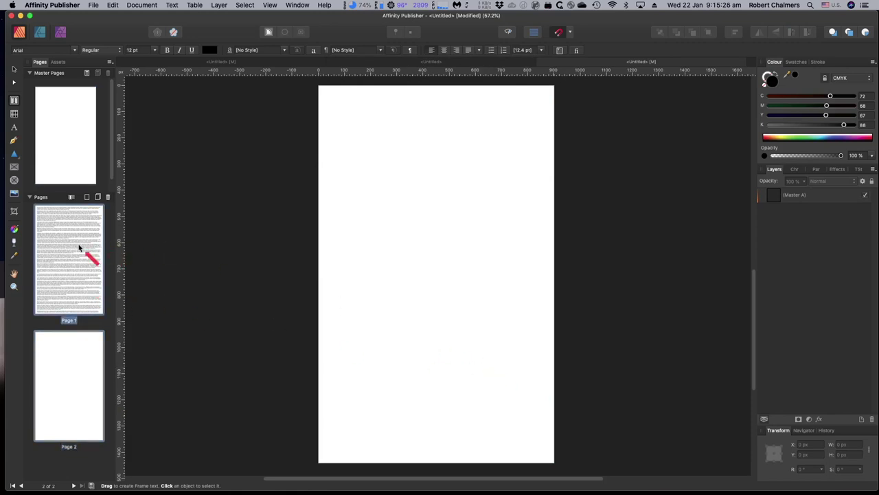
double_click(79, 248)
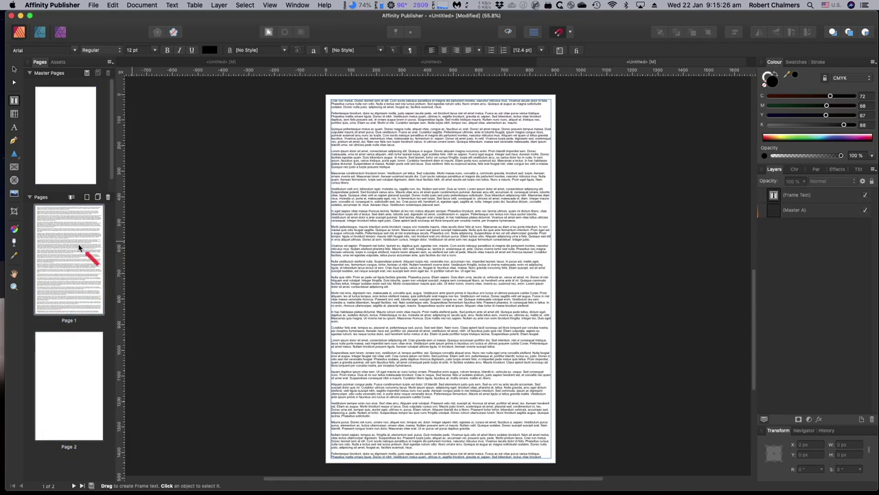
click(548, 385)
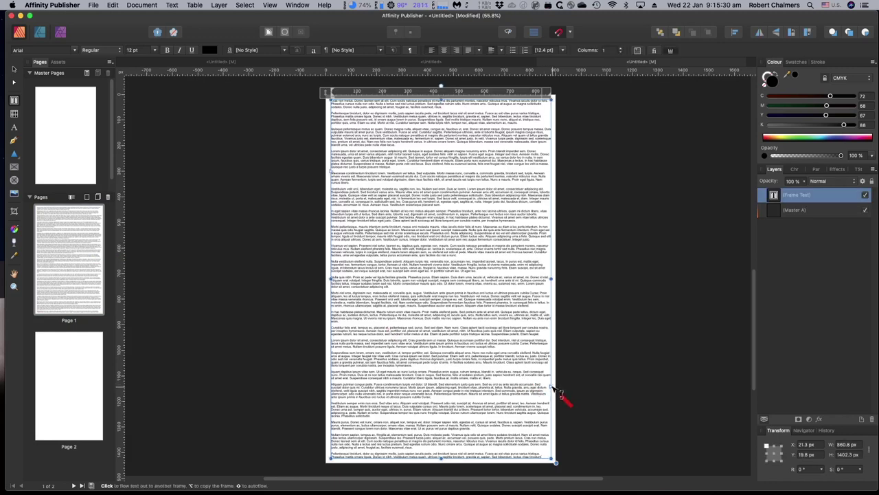
click(556, 388)
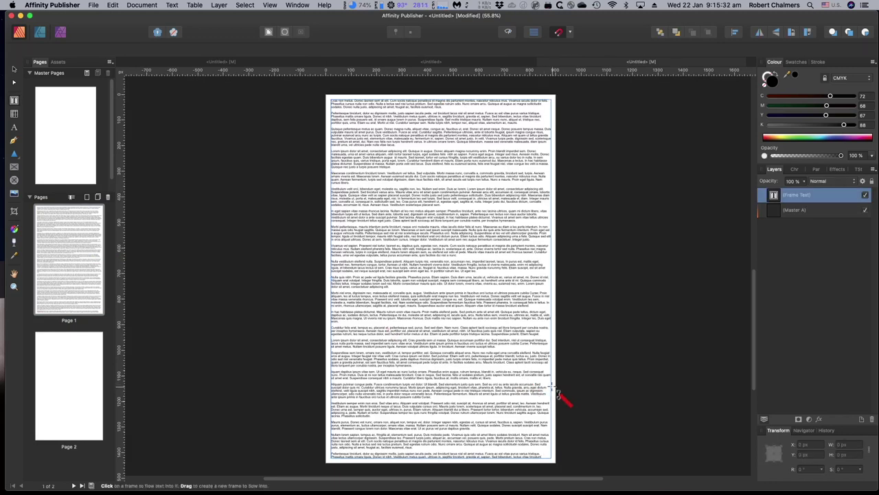
click(63, 371)
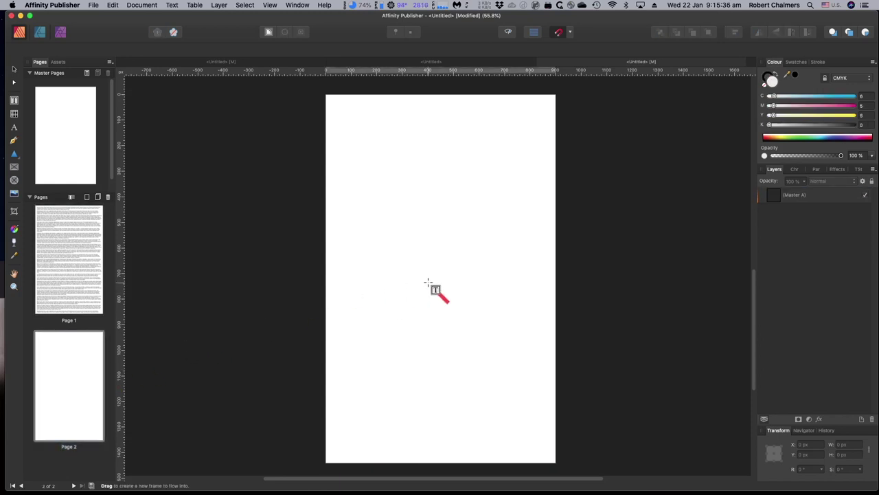
key(Escape)
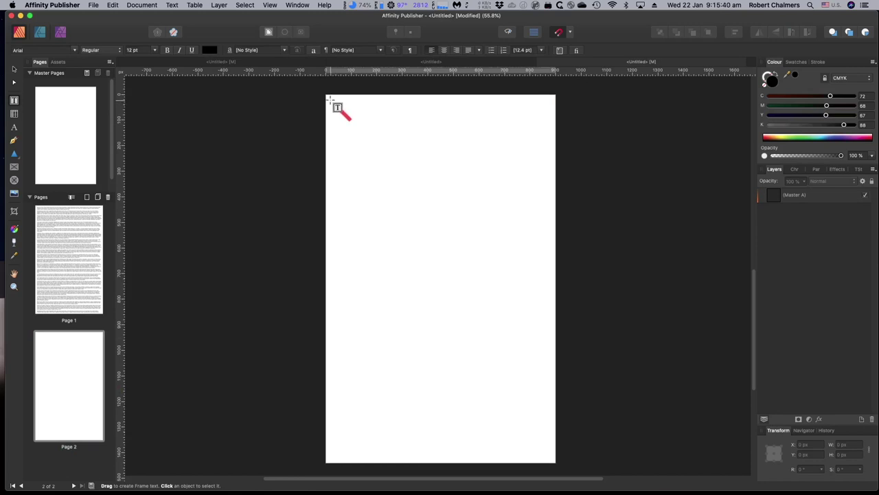
- Draw a text frame about 862 × 1400 px on page 2 and flow the text from page 1's frame into it
drag(331, 100, 550, 459)
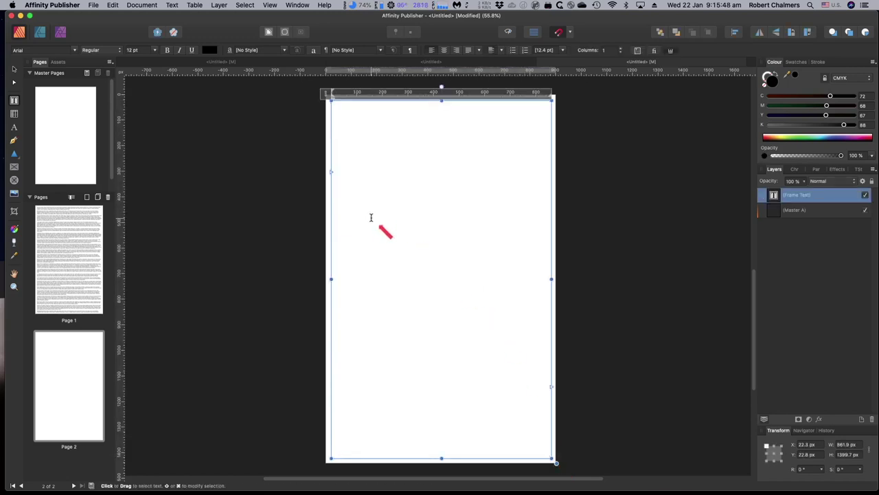
click(67, 262)
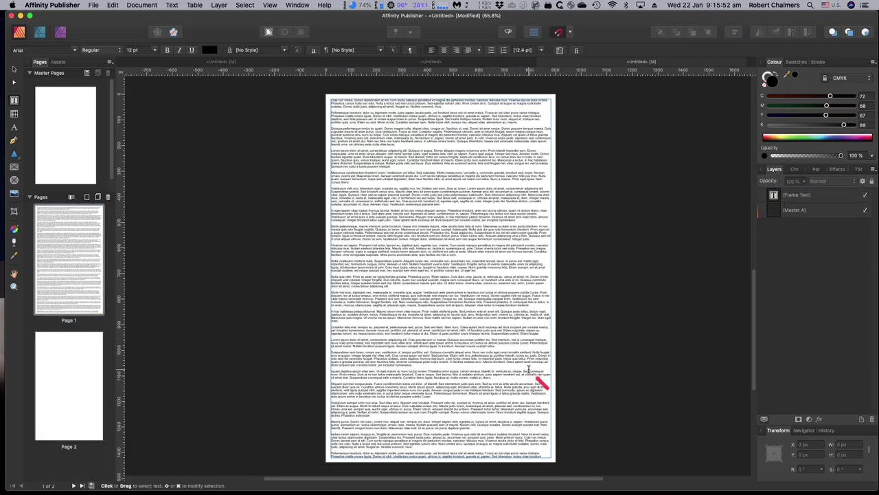
click(528, 371)
click(559, 390)
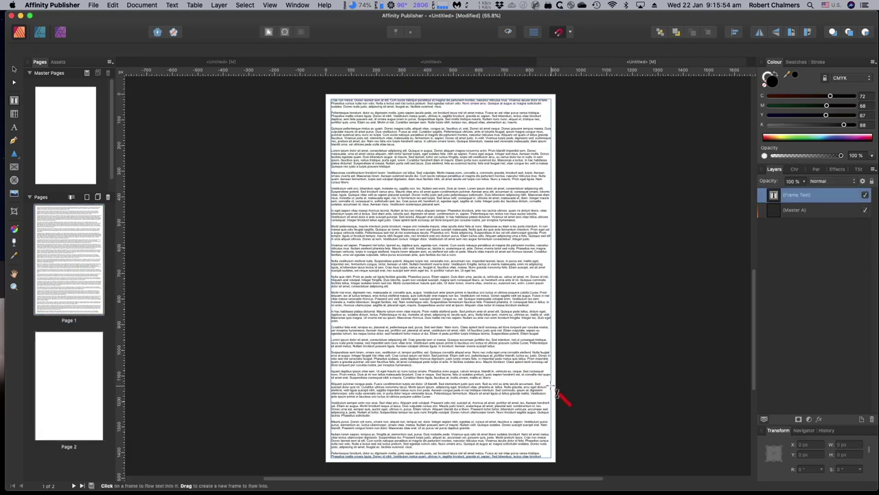
click(75, 362)
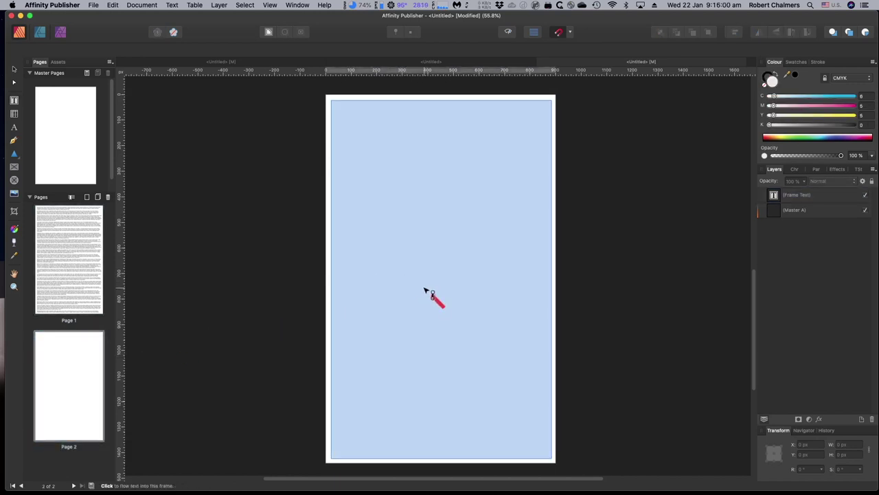
click(425, 289)
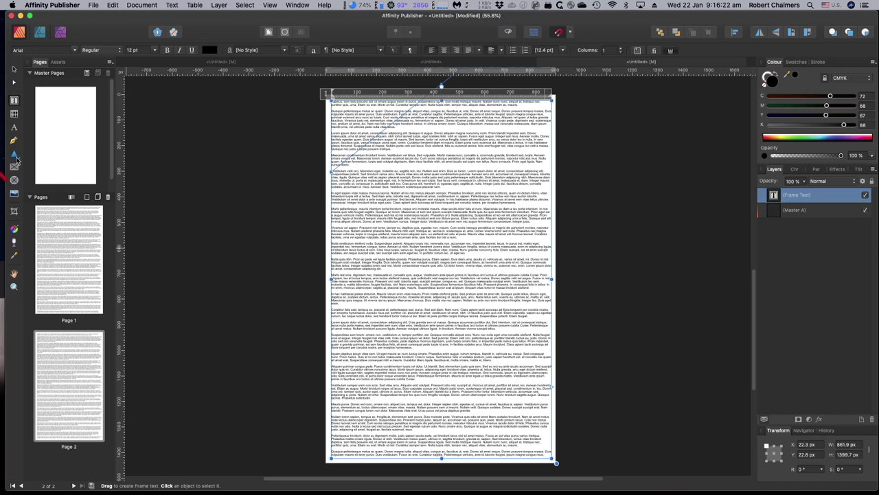
- Select the portrait document's Master A, view the landscape document and switch to the A4 facing-pages document
click(70, 139)
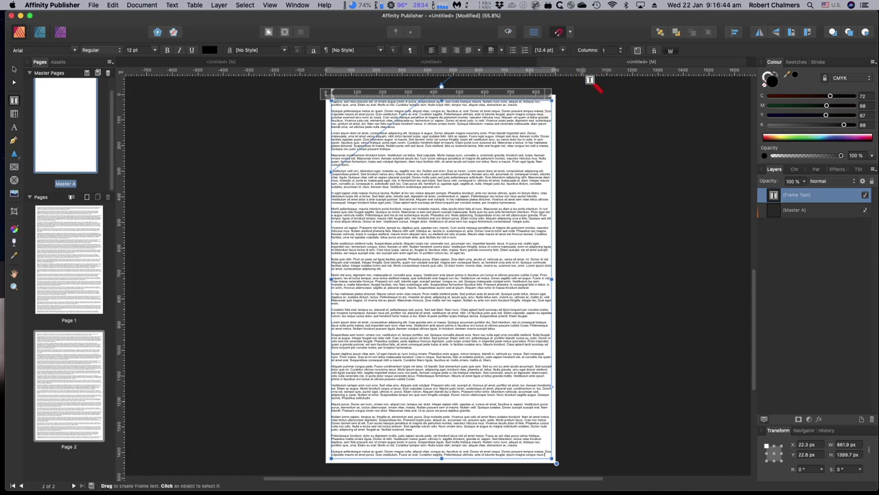
click(478, 65)
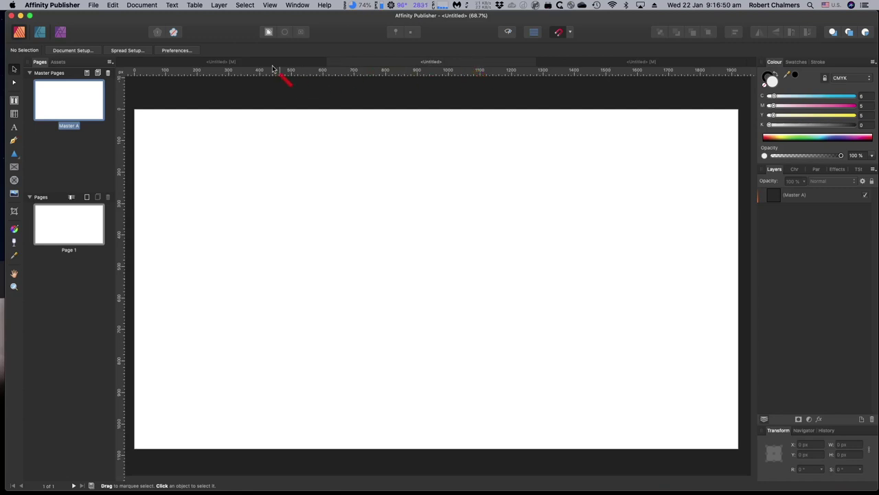
click(249, 65)
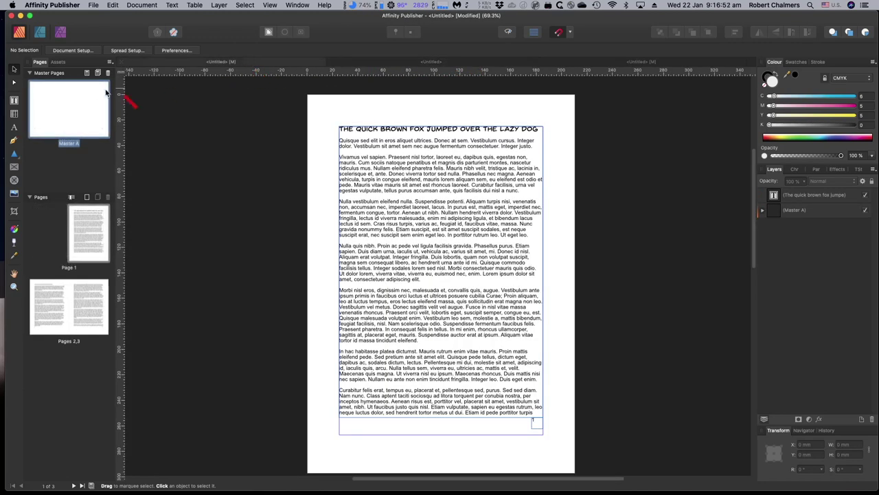